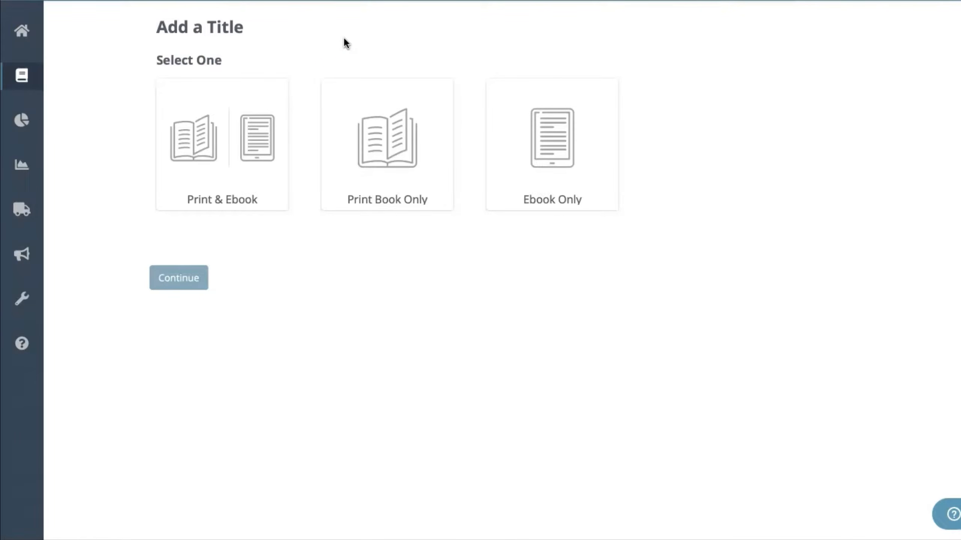
Step: Add a print-book-only title with all files ready, confirming the print cover PDF and print interior PDF
{"action": "left_click", "coordinate": [393, 147]}
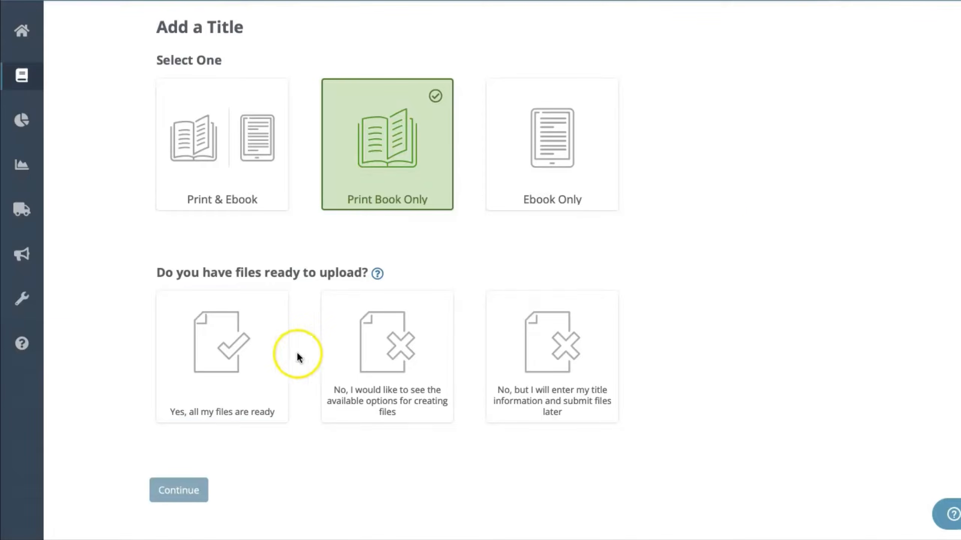
{"action": "left_click", "coordinate": [228, 377]}
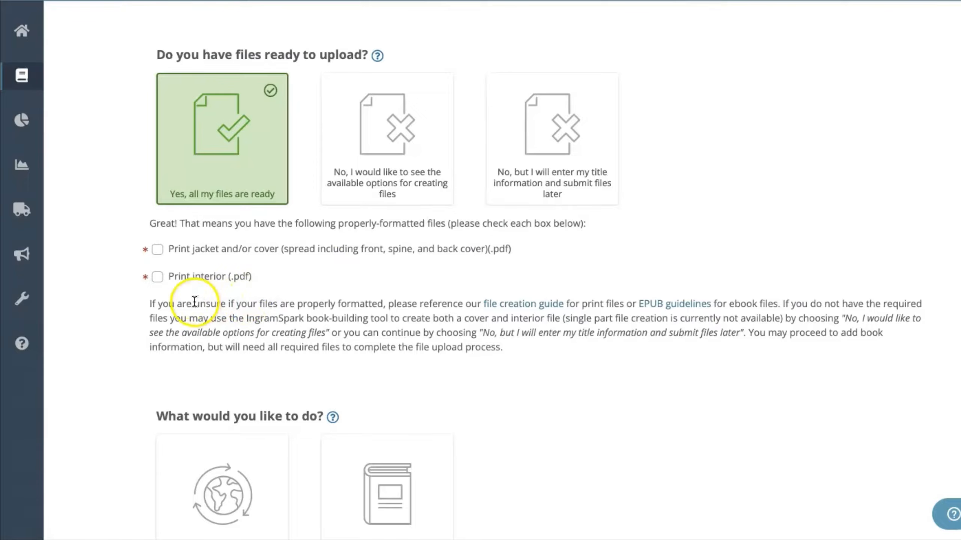
{"action": "left_click", "coordinate": [157, 252]}
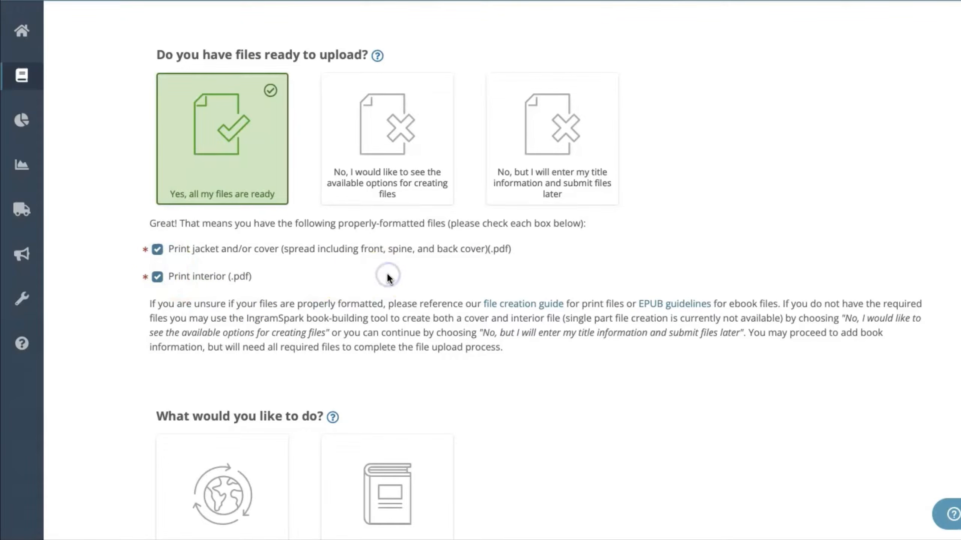
Step: Choose to print, distribute, and sell the book, and continue to the title information form
{"action": "scroll", "coordinate": [387, 274], "scroll_direction": "down", "scroll_amount": 5}
{"action": "left_click", "coordinate": [246, 328]}
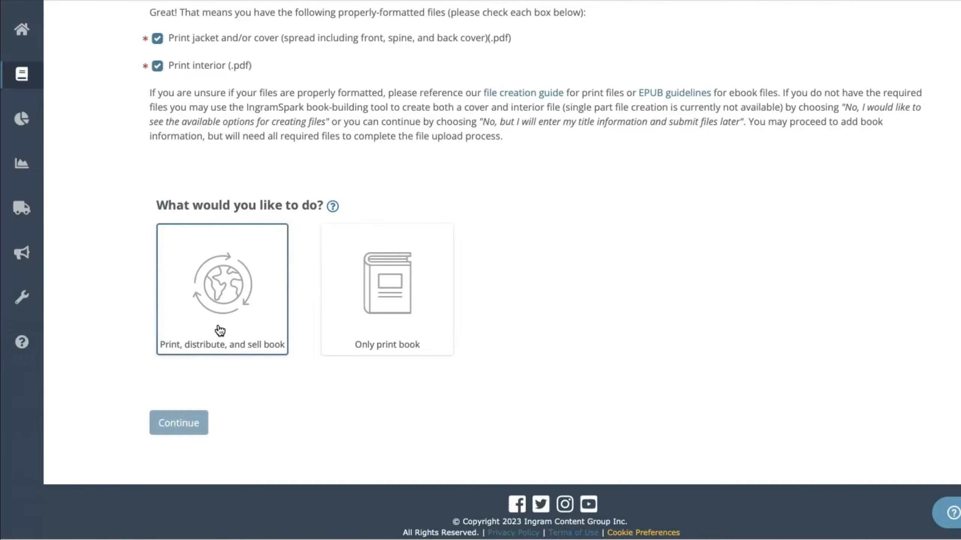
{"action": "left_click", "coordinate": [382, 321]}
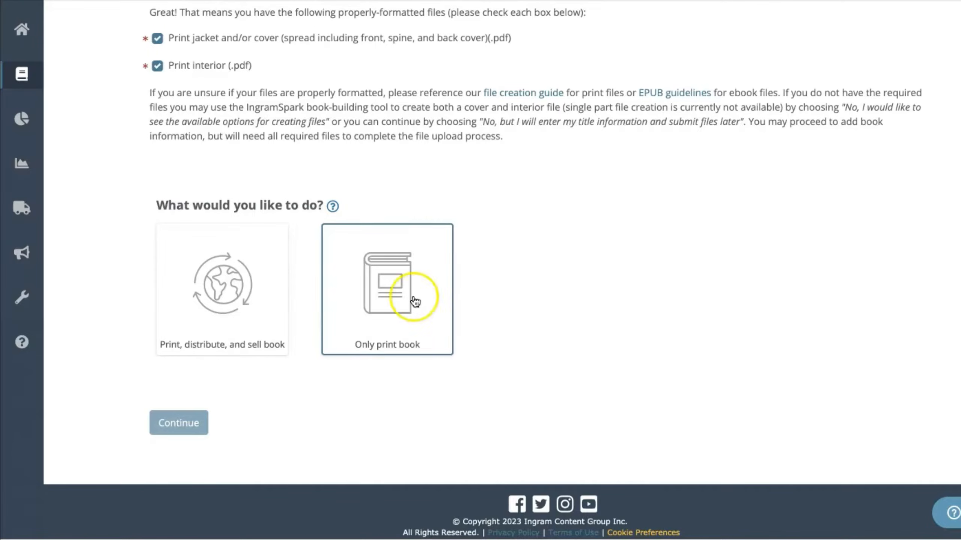
{"action": "left_click", "coordinate": [191, 285]}
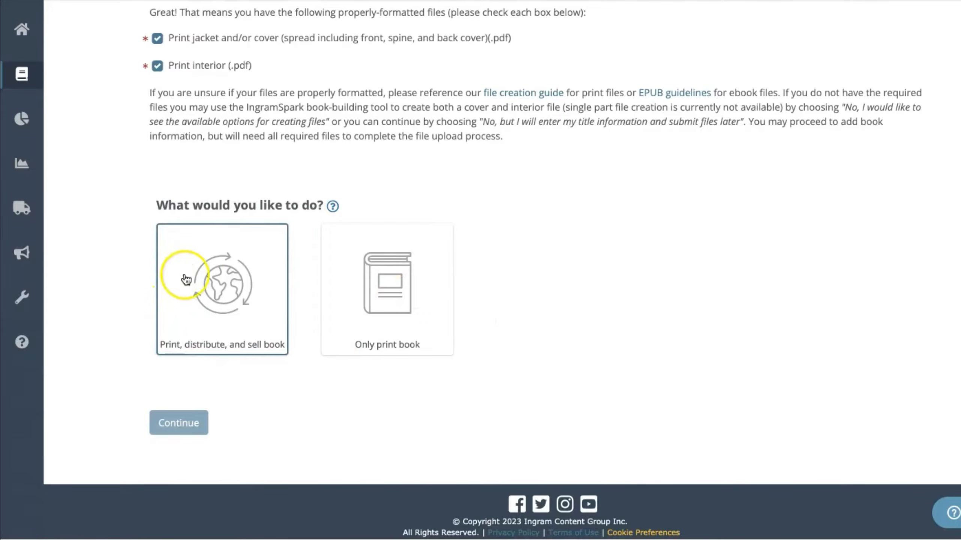
{"action": "left_click", "coordinate": [210, 282]}
{"action": "left_click", "coordinate": [179, 423]}
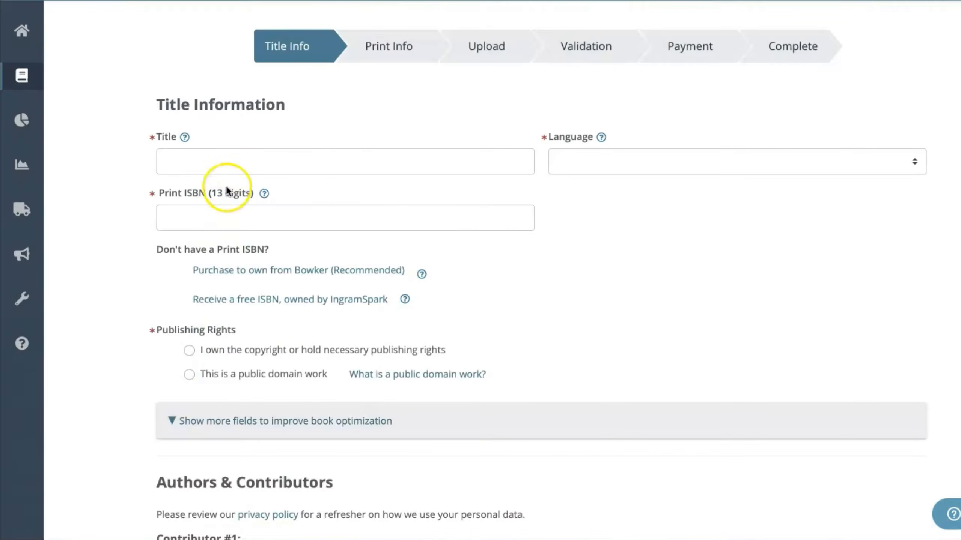
Step: Enter the title "Happy and Healed: Black Women Adult Coloring Book | Stress Relief, Relaxation and Self Love" and set the language to English
{"action": "left_click", "coordinate": [239, 164]}
{"action": "key", "text": "ctrl+v"}
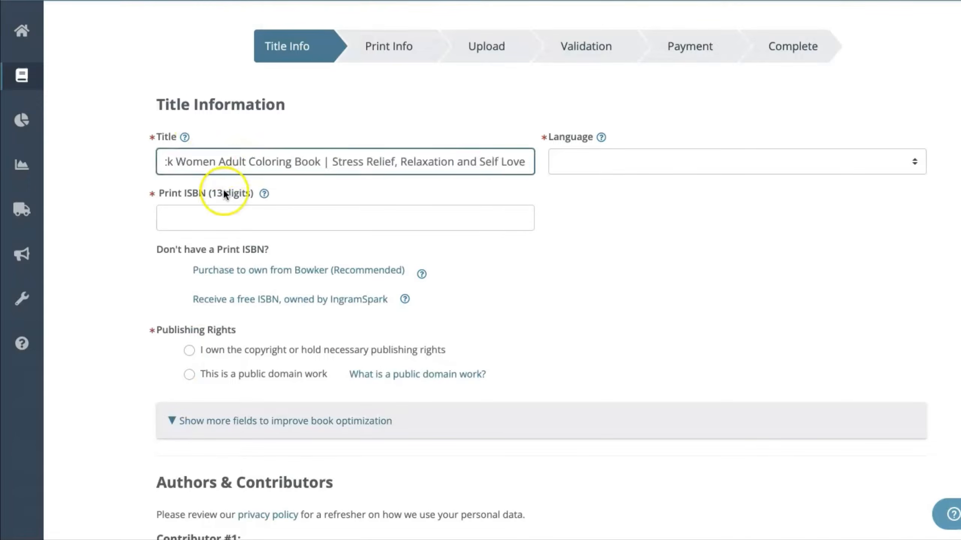
{"action": "left_click", "coordinate": [583, 168]}
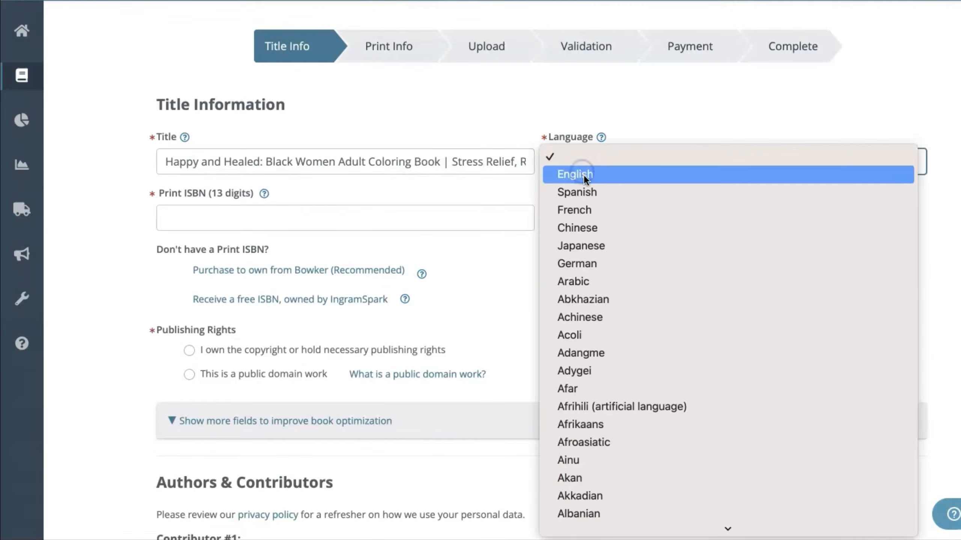
{"action": "left_click", "coordinate": [585, 176]}
Step: Read the help note about receiving a free ISBN owned by IngramSpark and close it
{"action": "left_click", "coordinate": [376, 216]}
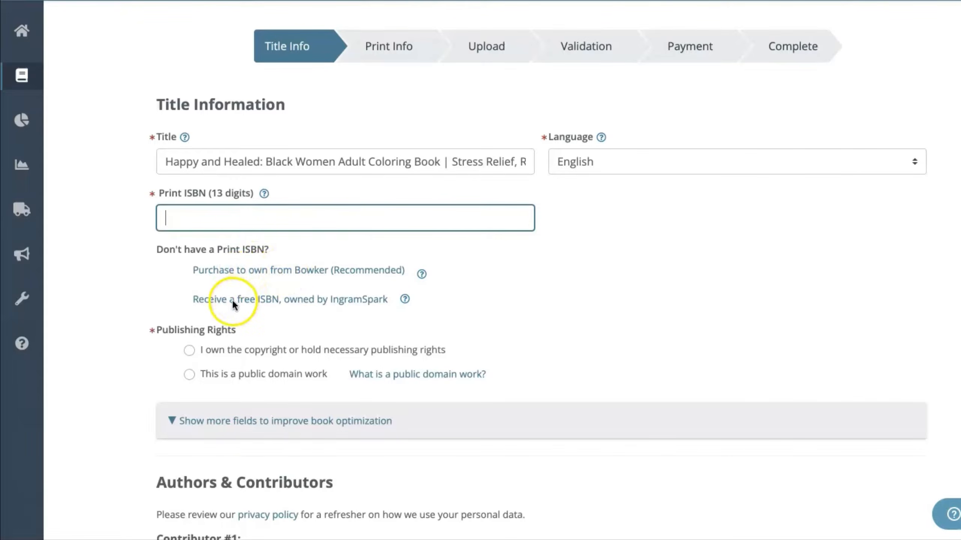
{"action": "left_click", "coordinate": [404, 300]}
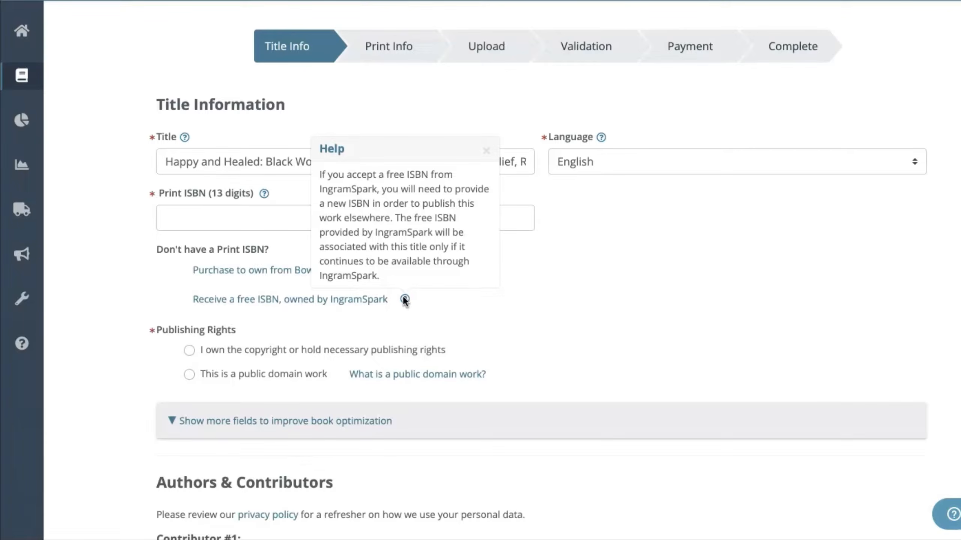
{"action": "left_click", "coordinate": [568, 295]}
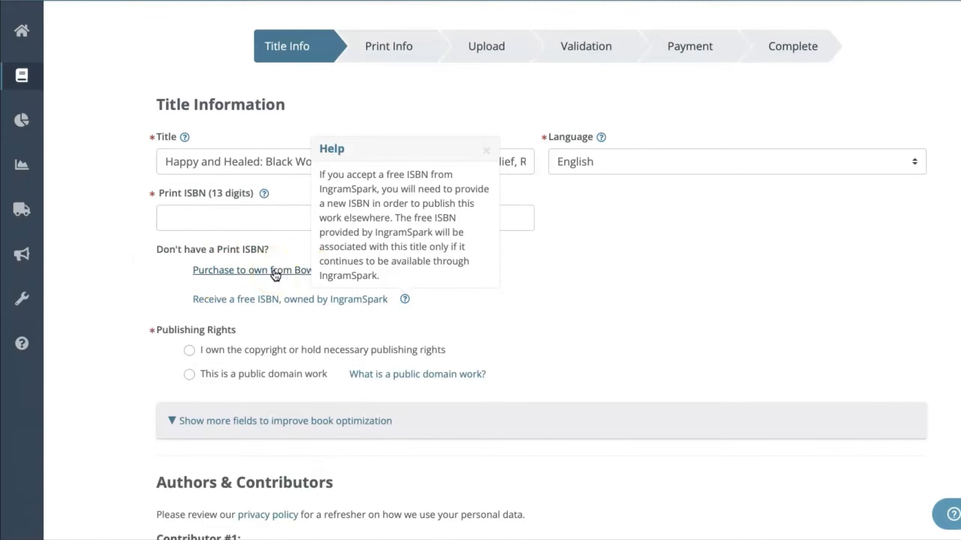
{"action": "left_click", "coordinate": [681, 293]}
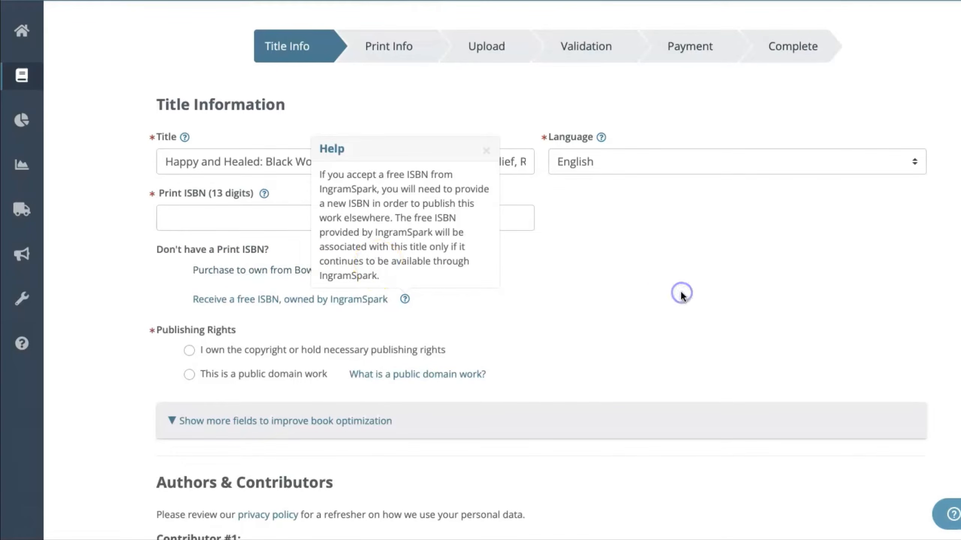
{"action": "left_click", "coordinate": [489, 152]}
{"action": "left_click", "coordinate": [376, 216]}
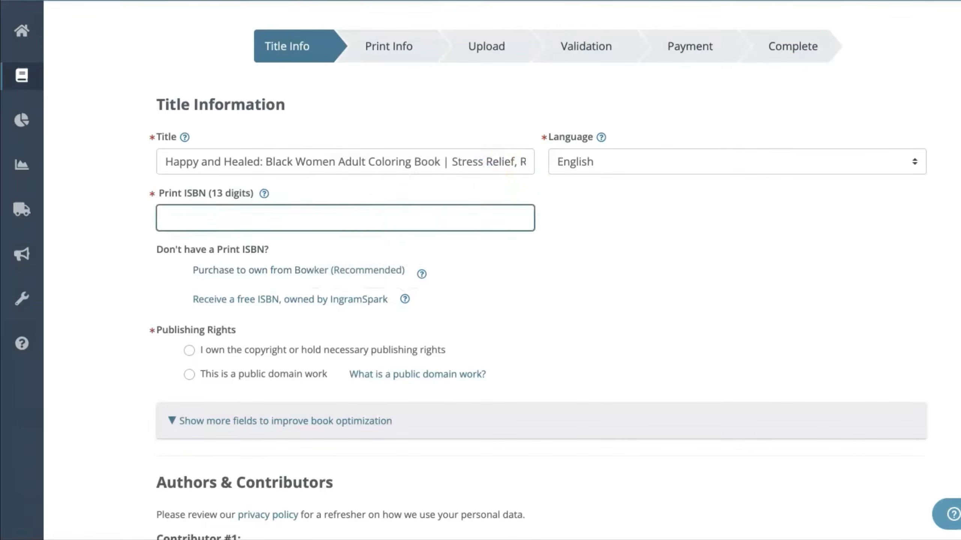
{"action": "left_click", "coordinate": [107, 0]}
{"action": "left_click", "coordinate": [117, 0]}
{"action": "left_click", "coordinate": [624, 296]}
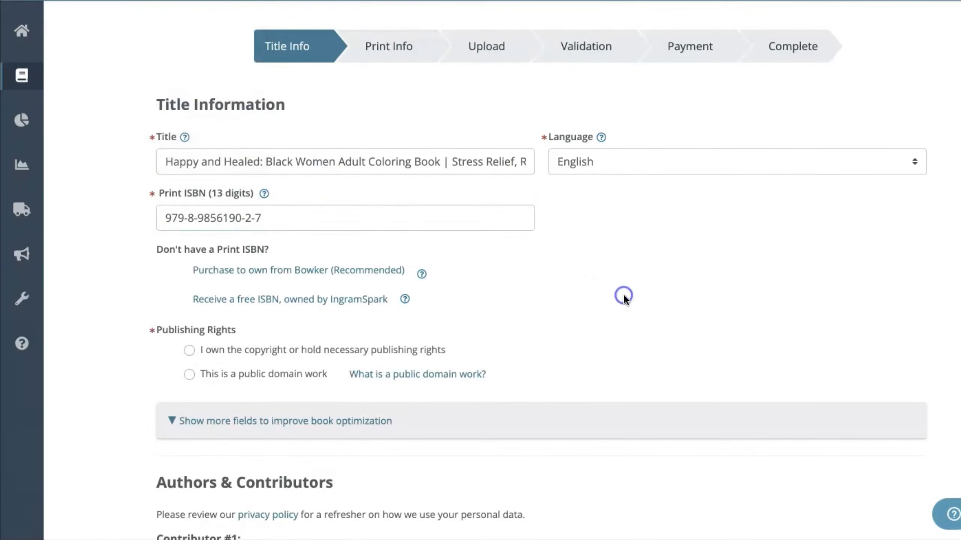
Step: Declare ownership of the copyright or publishing rights and confirm that the title does NOT include any of the listed content
{"action": "scroll", "coordinate": [624, 295], "scroll_direction": "down", "scroll_amount": 5}
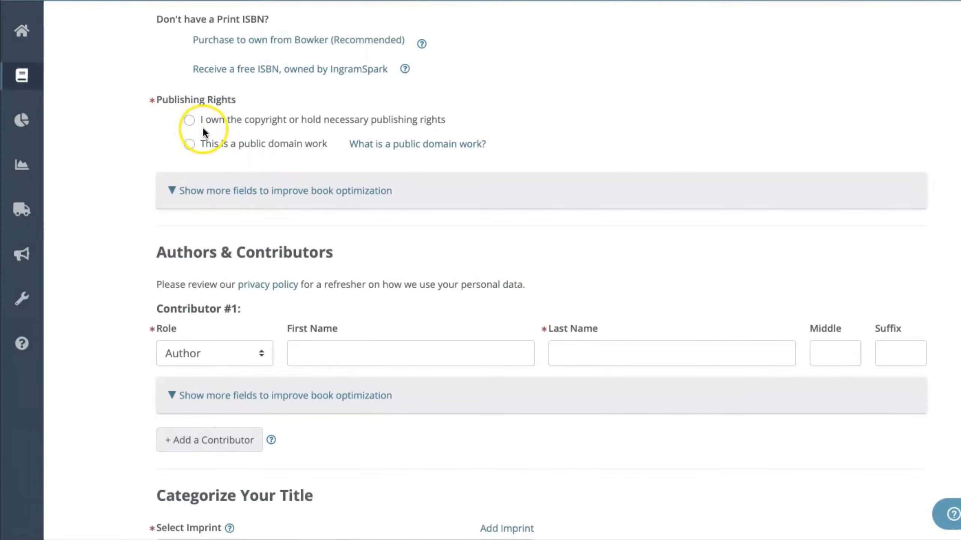
{"action": "left_click", "coordinate": [191, 120]}
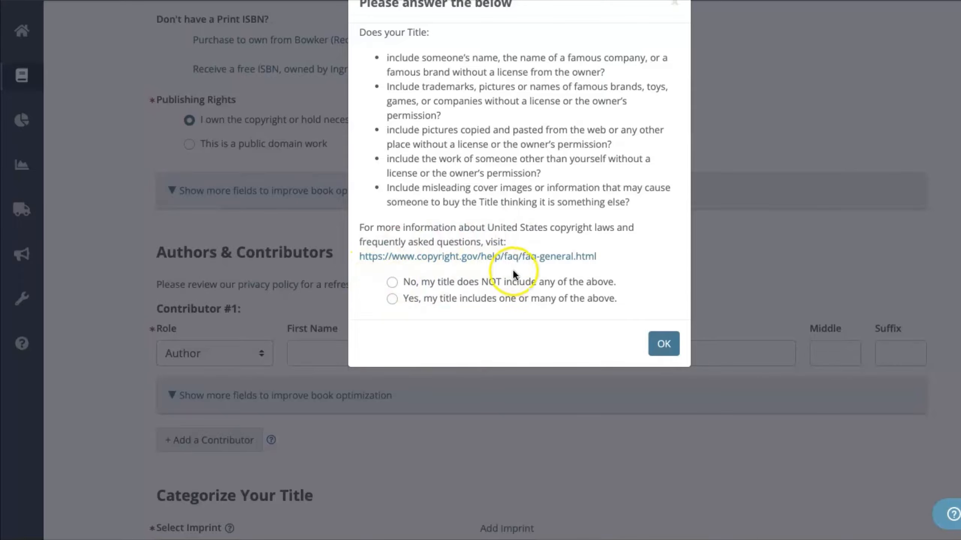
{"action": "left_click", "coordinate": [392, 283]}
{"action": "left_click", "coordinate": [663, 344]}
Step: Enter the author's first and last name for Contributor #1
{"action": "scroll", "coordinate": [615, 247], "scroll_direction": "down", "scroll_amount": 5}
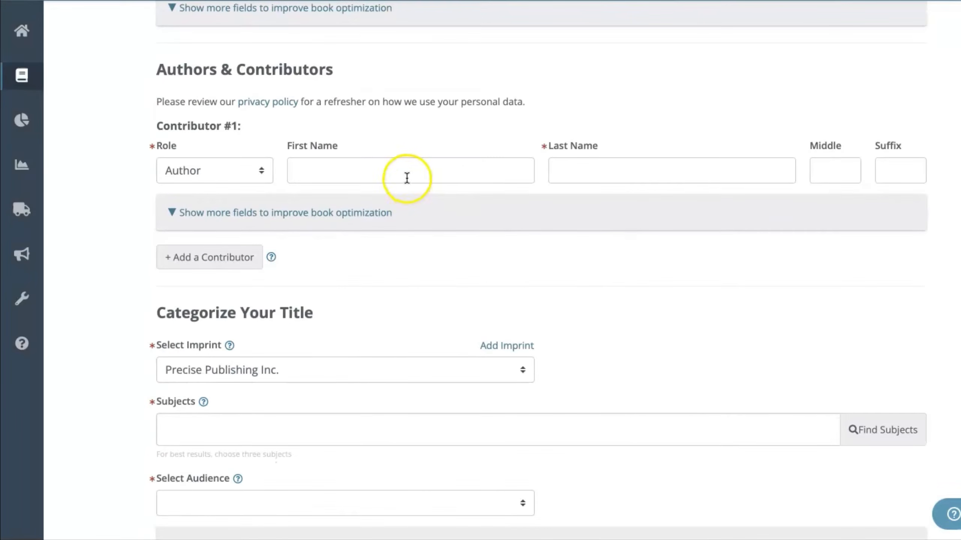
{"action": "left_click", "coordinate": [407, 178]}
{"action": "type", "text": "Latoya"}
{"action": "key", "text": "Tab"}
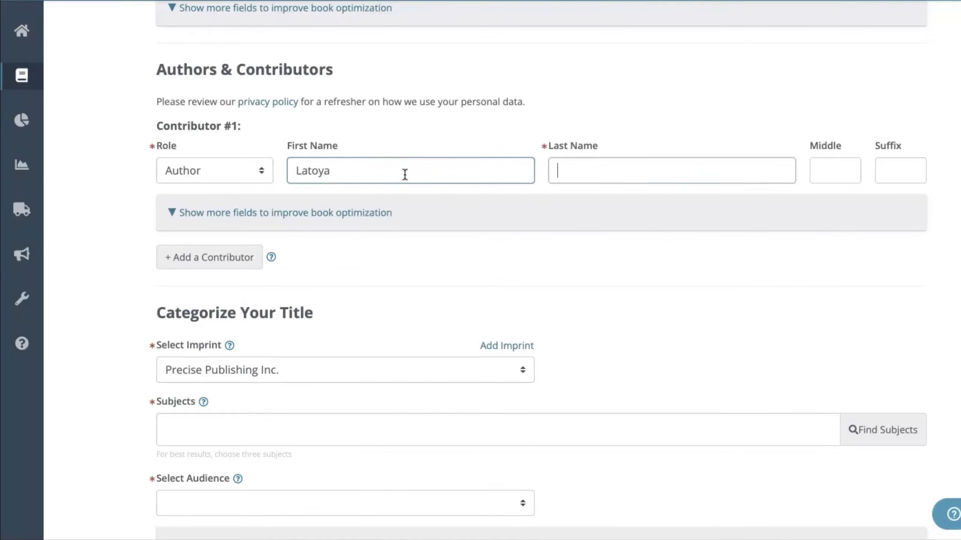
{"action": "type", "text": "Nicole"}
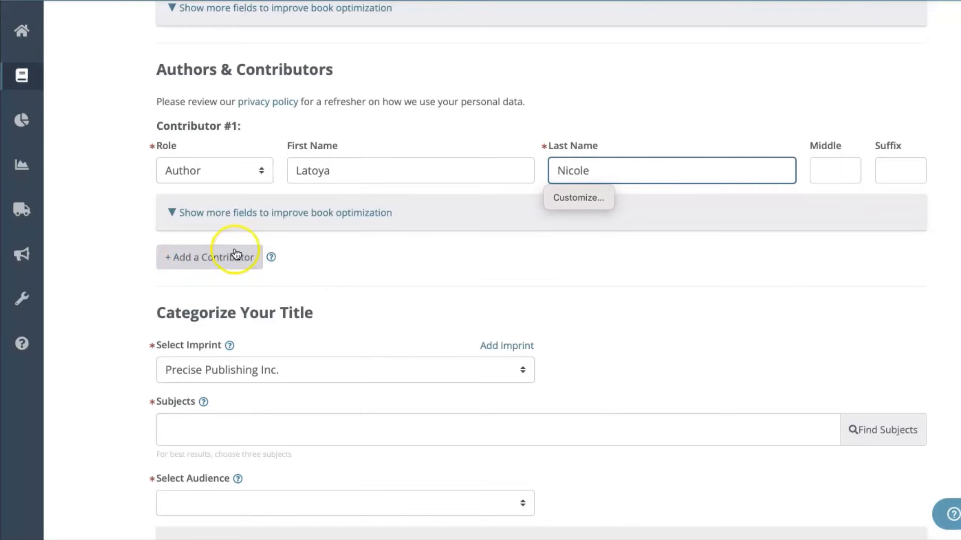
Step: Read the help note on BISAC subject codes for the title's subjects and close it
{"action": "scroll", "coordinate": [462, 260], "scroll_direction": "down", "scroll_amount": 6}
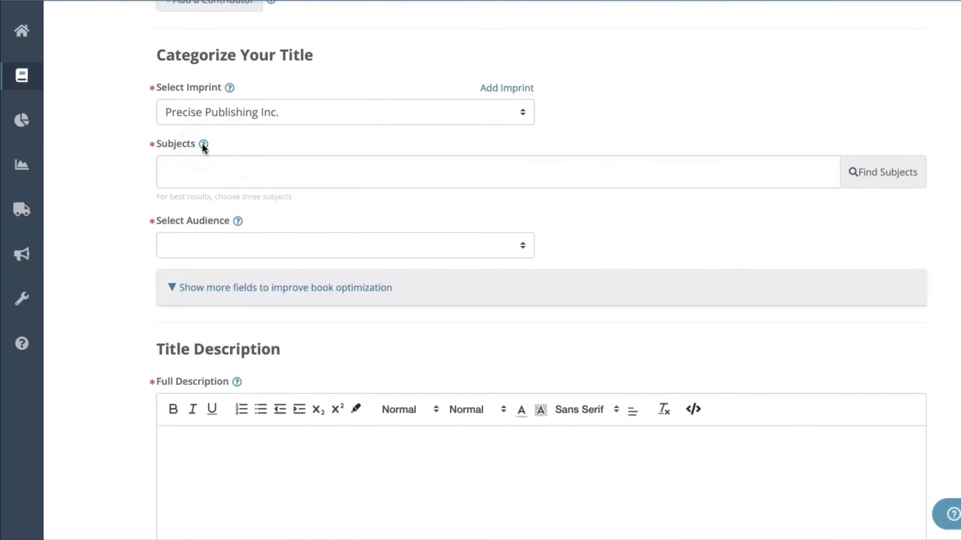
{"action": "mouse_move", "coordinate": [203, 145]}
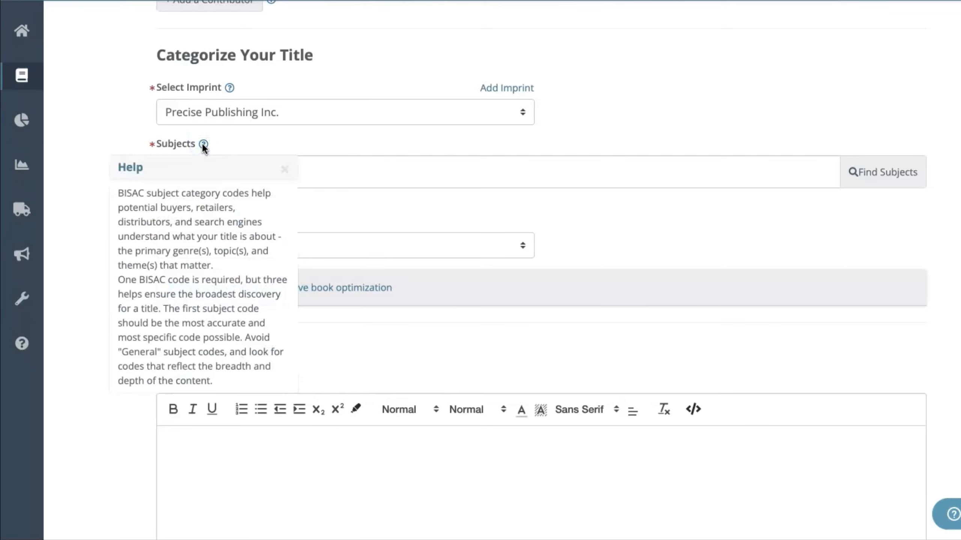
{"action": "left_click", "coordinate": [244, 147]}
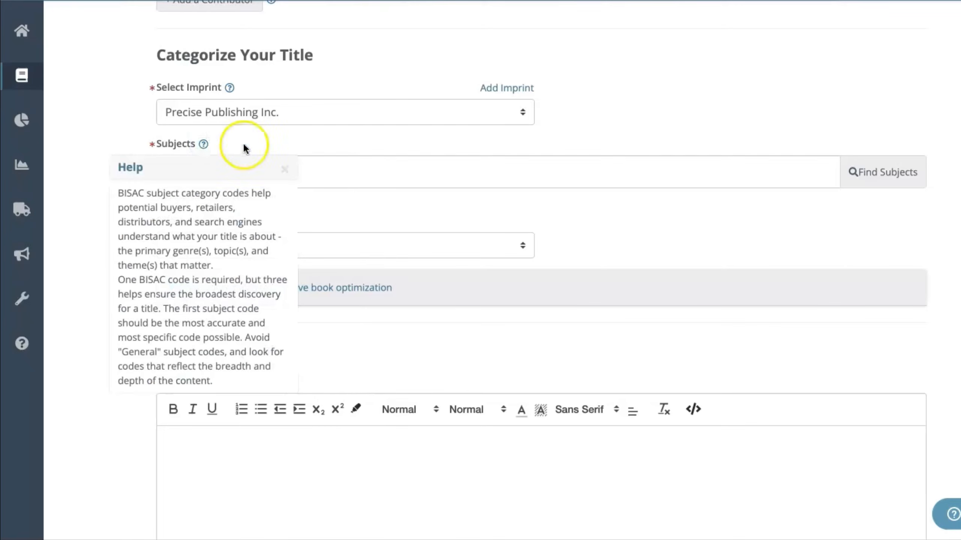
{"action": "left_click", "coordinate": [292, 143]}
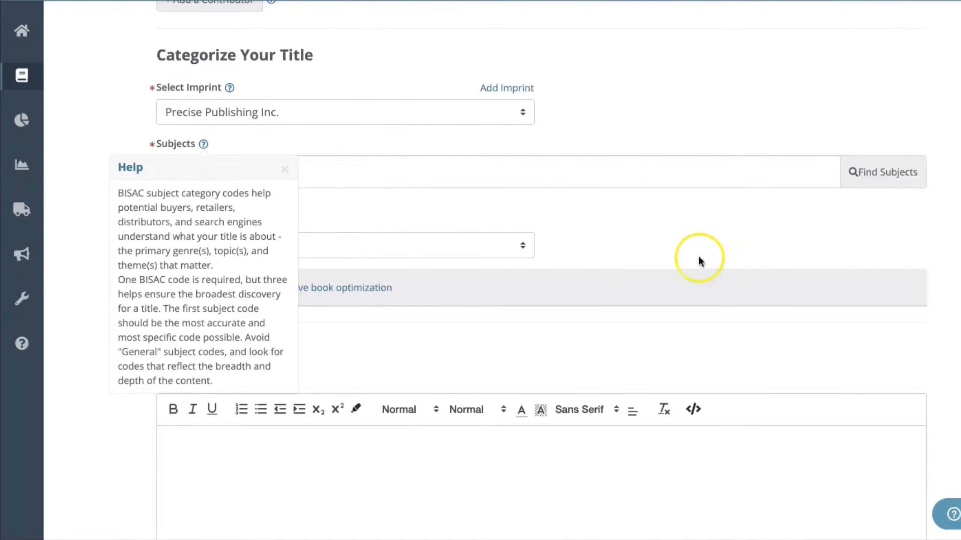
{"action": "left_click", "coordinate": [727, 218]}
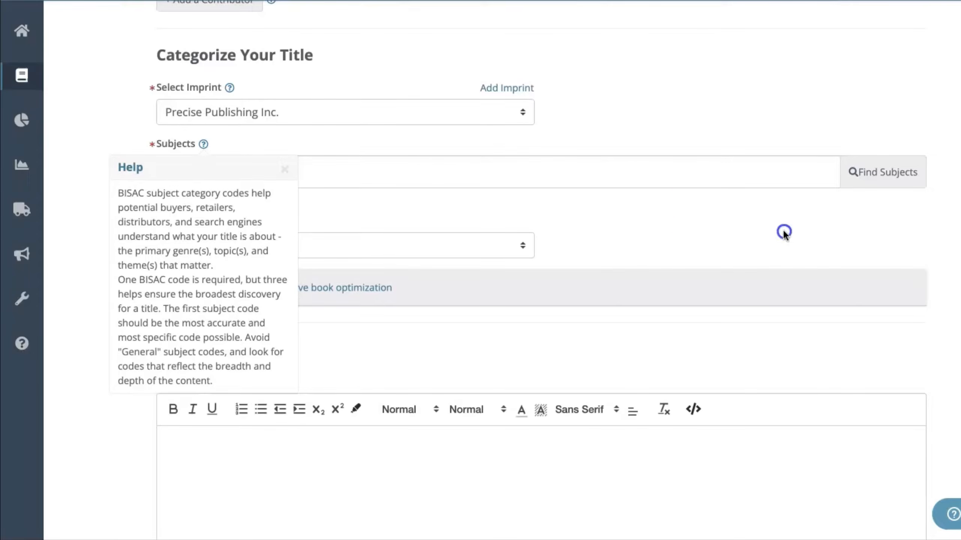
{"action": "left_click", "coordinate": [286, 171]}
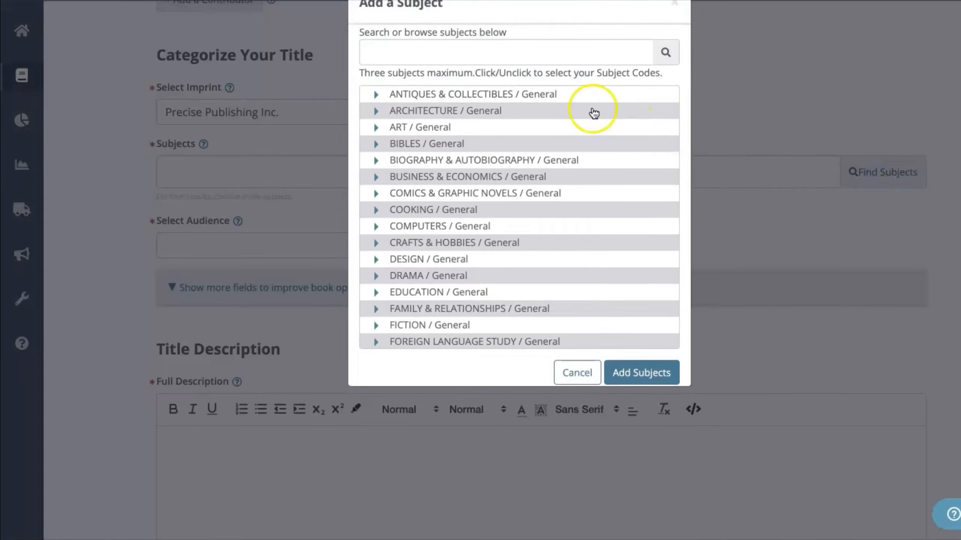
Step: Search the subjects for "coloring book" and add GAMES & ACTIVITIES / Coloring Books to the title
{"action": "left_click", "coordinate": [510, 44]}
{"action": "type", "text": "co"}
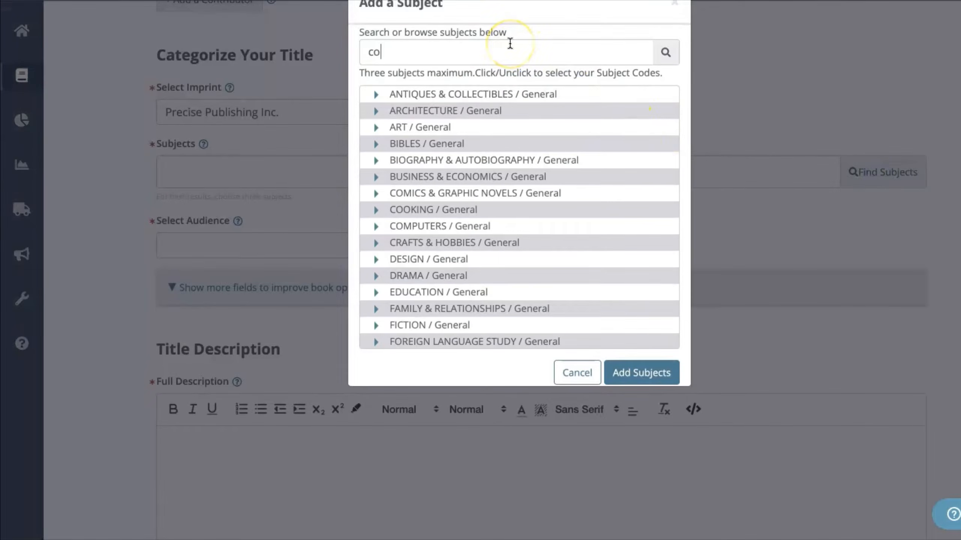
{"action": "type", "text": "loring book"}
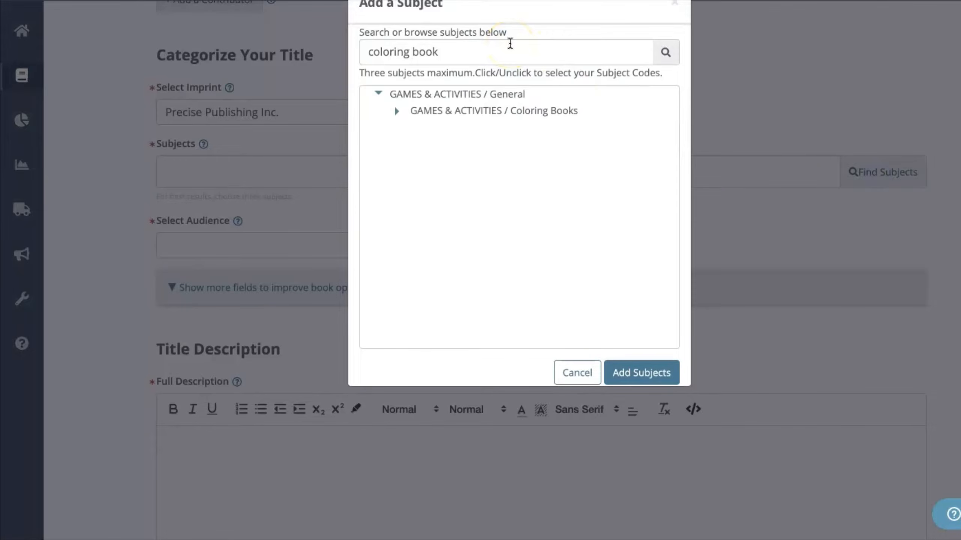
{"action": "left_click", "coordinate": [426, 116]}
{"action": "left_click", "coordinate": [636, 373]}
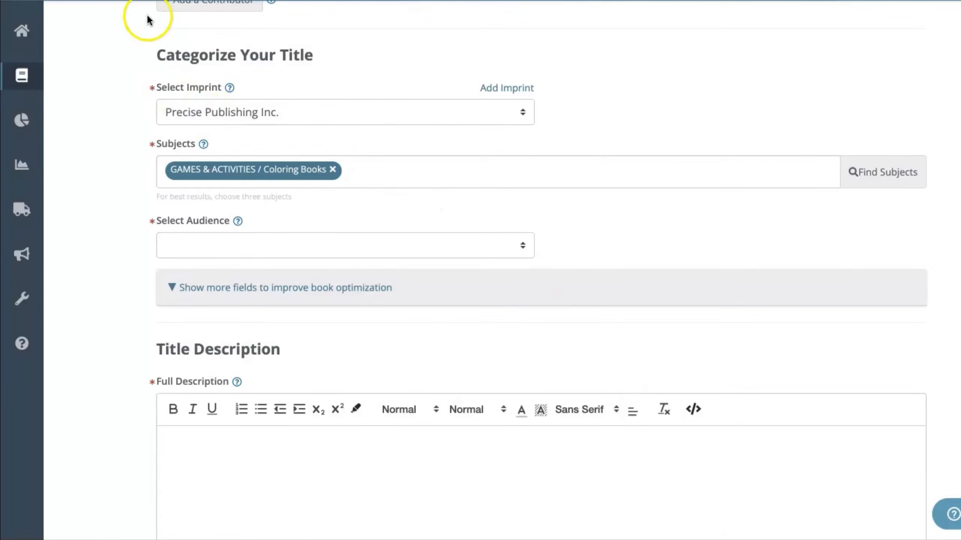
Step: Search the subjects for "stress management" and add SELF-HELP / Self-Management / Stress Management as a second subject
{"action": "left_click", "coordinate": [875, 172]}
{"action": "left_click", "coordinate": [551, 61]}
{"action": "type", "text": "st"}
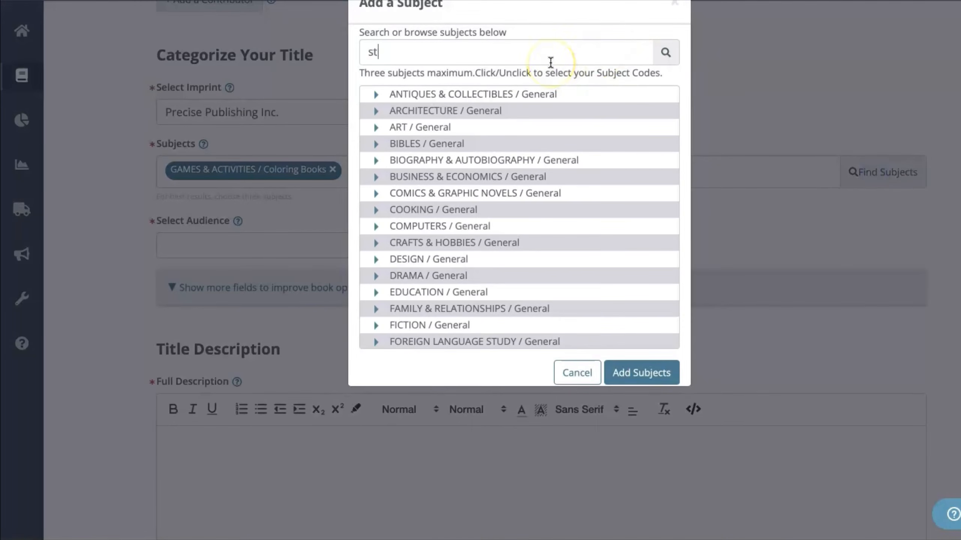
{"action": "type", "text": "ress management"}
{"action": "key", "text": "Return"}
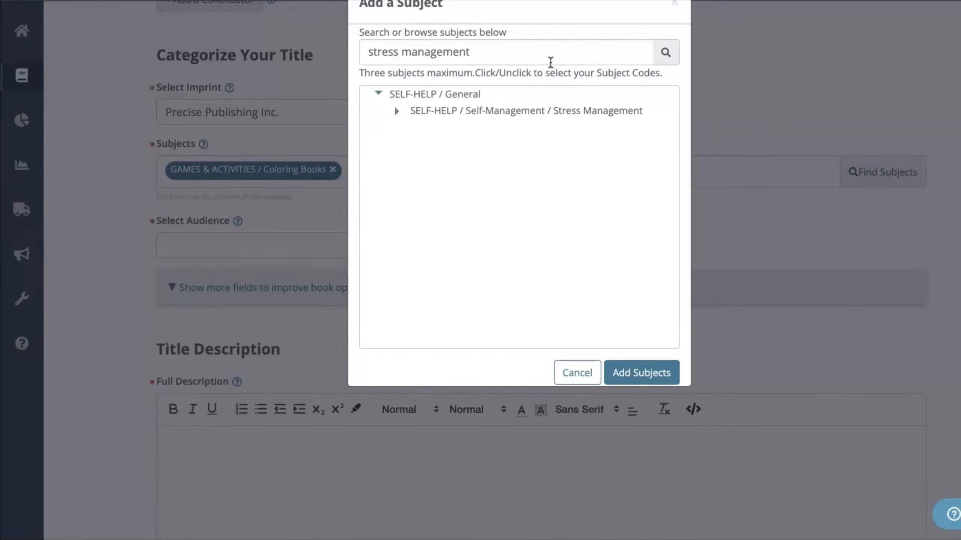
{"action": "left_click", "coordinate": [552, 113]}
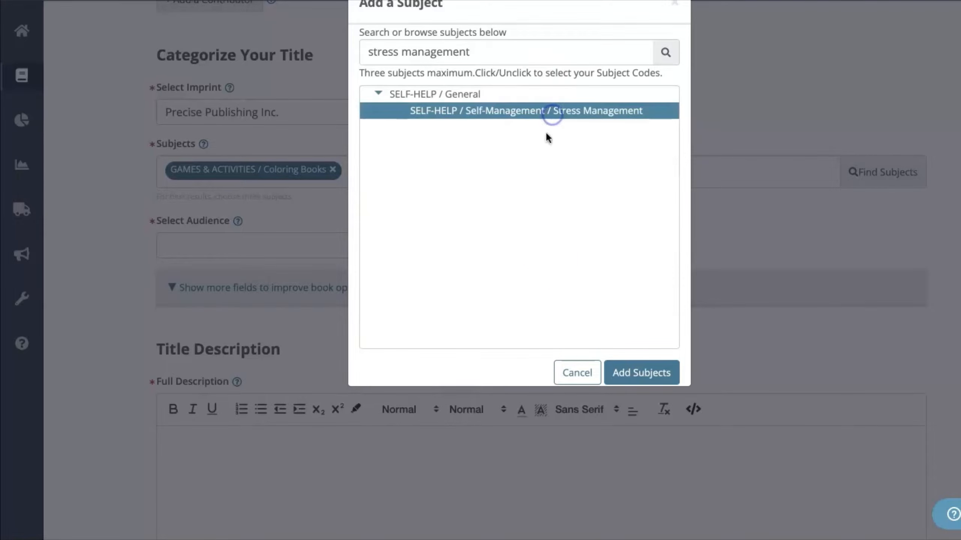
{"action": "left_click", "coordinate": [628, 377]}
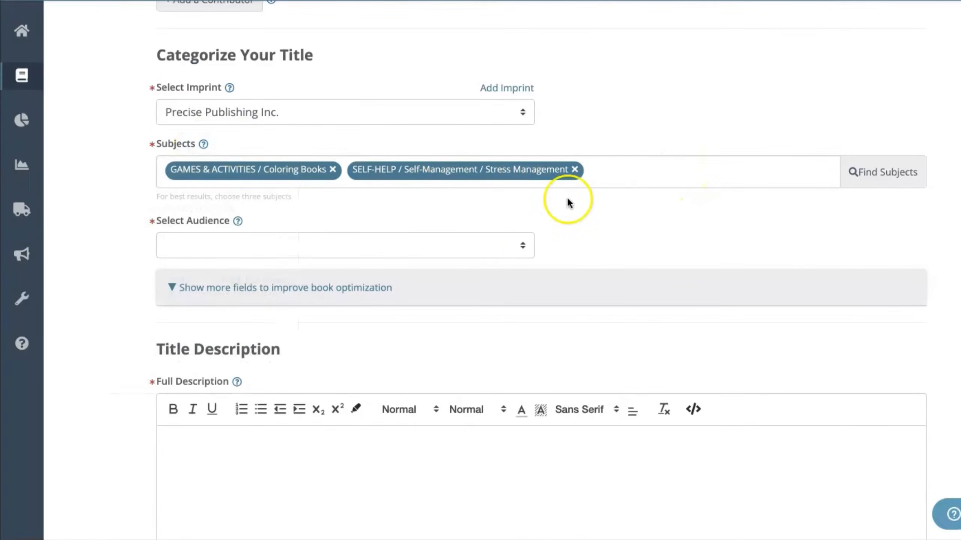
Step: Set the title's audience to Professional/Scholar (Adult)
{"action": "left_click", "coordinate": [485, 246]}
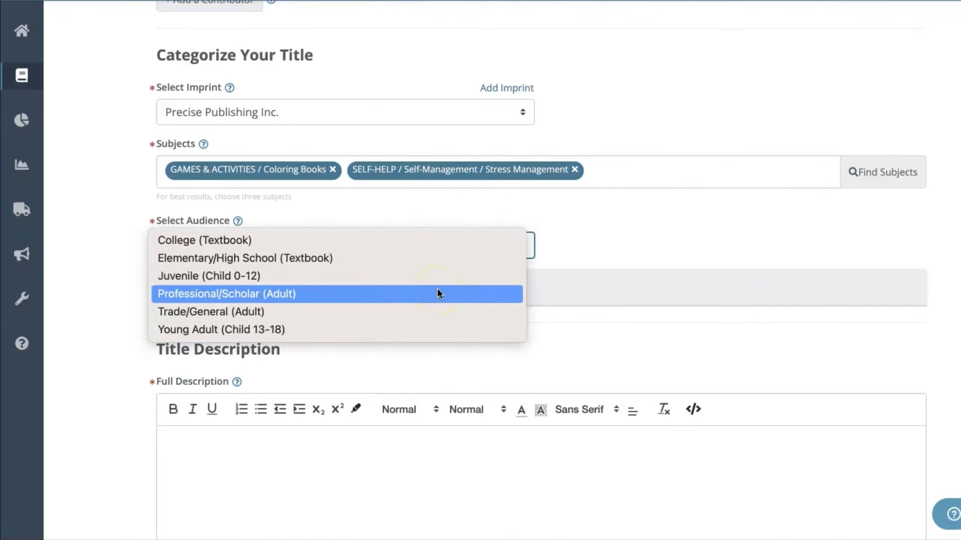
{"action": "left_click", "coordinate": [437, 289]}
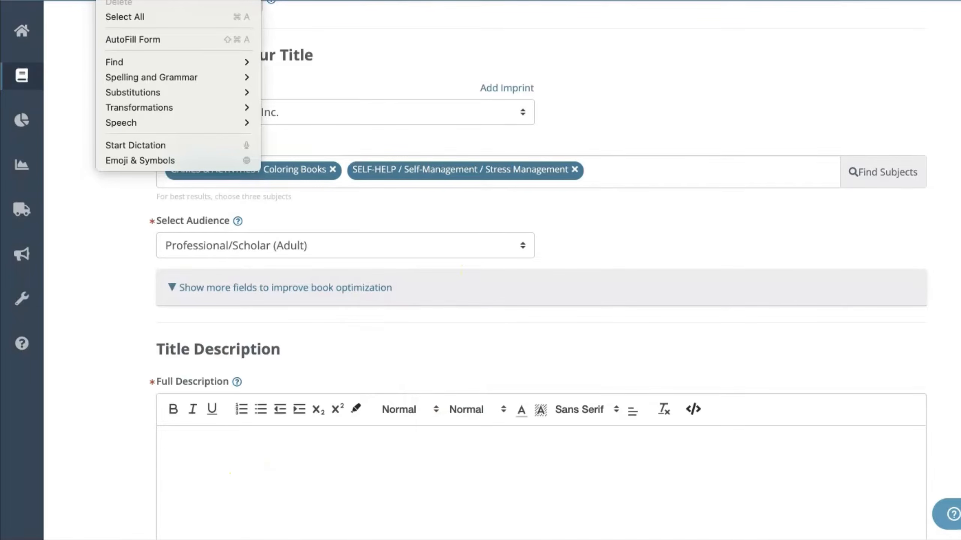
Step: Paste the copied coloring book description into the full description and add a blank line before its bullet list
{"action": "key", "text": "super+v"}
{"action": "scroll", "coordinate": [540, 272], "scroll_direction": "down", "scroll_amount": 1}
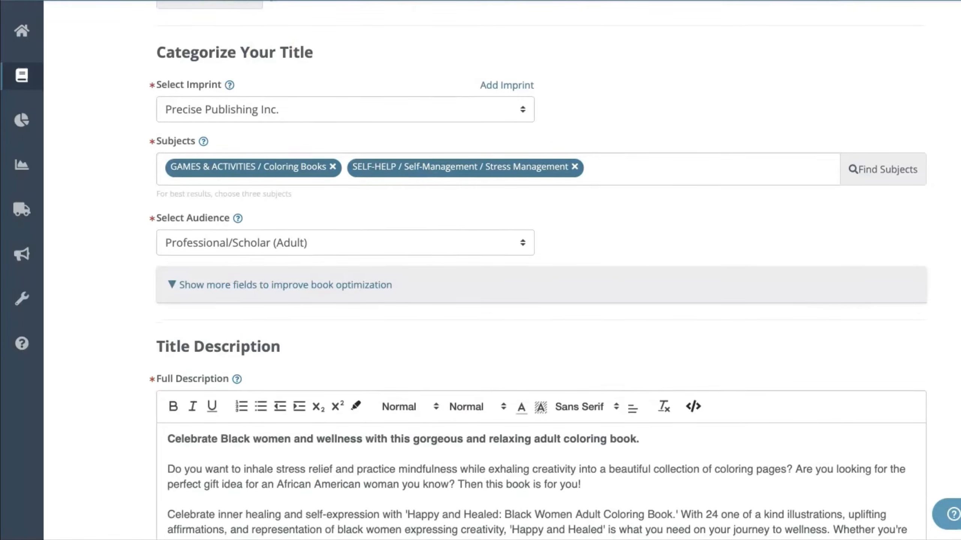
{"action": "scroll", "coordinate": [708, 343], "scroll_direction": "down", "scroll_amount": 6}
{"action": "left_click_drag", "start_coordinate": [667, 311], "coordinate": [663, 354]}
{"action": "left_click", "coordinate": [298, 305]}
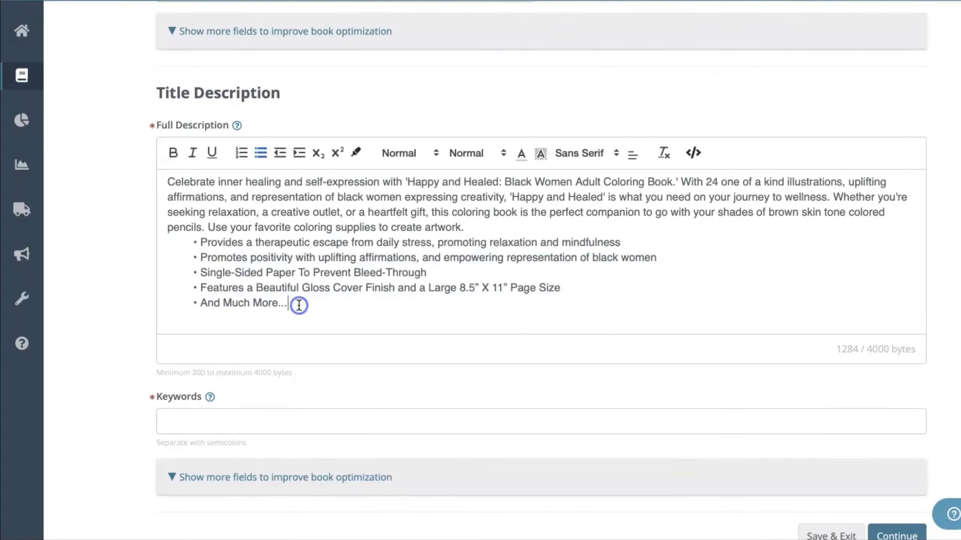
{"action": "left_click", "coordinate": [496, 223]}
{"action": "key", "text": "Return"}
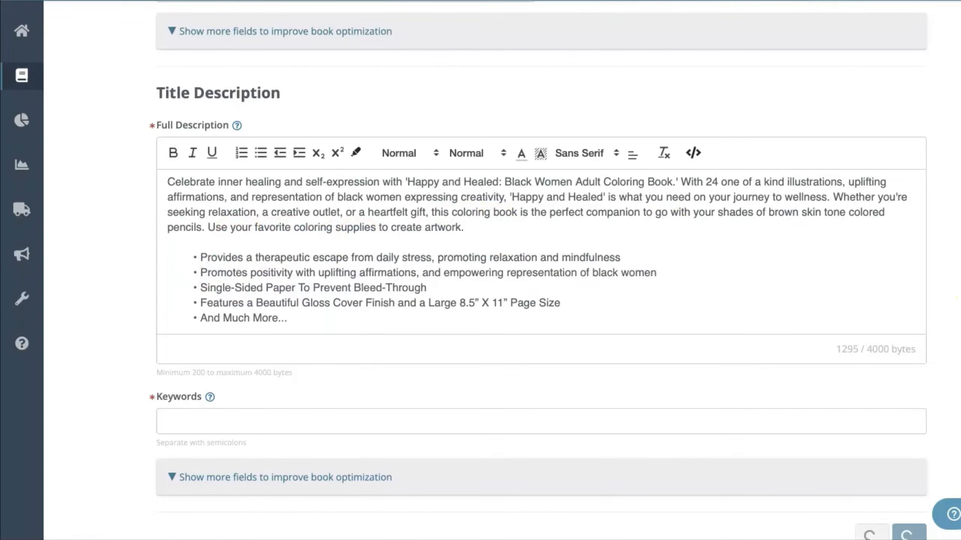
Step: Enter "stress relieving patterns;" as the first of the title's semicolon-separated keywords
{"action": "scroll", "coordinate": [541, 270], "scroll_direction": "up", "scroll_amount": 1}
{"action": "scroll", "coordinate": [491, 301], "scroll_direction": "down", "scroll_amount": 5}
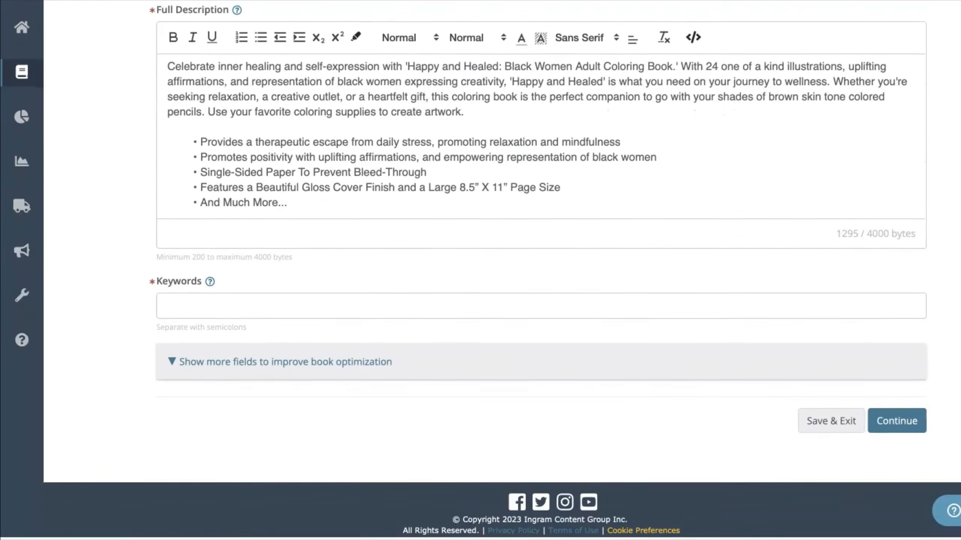
{"action": "left_click", "coordinate": [425, 307]}
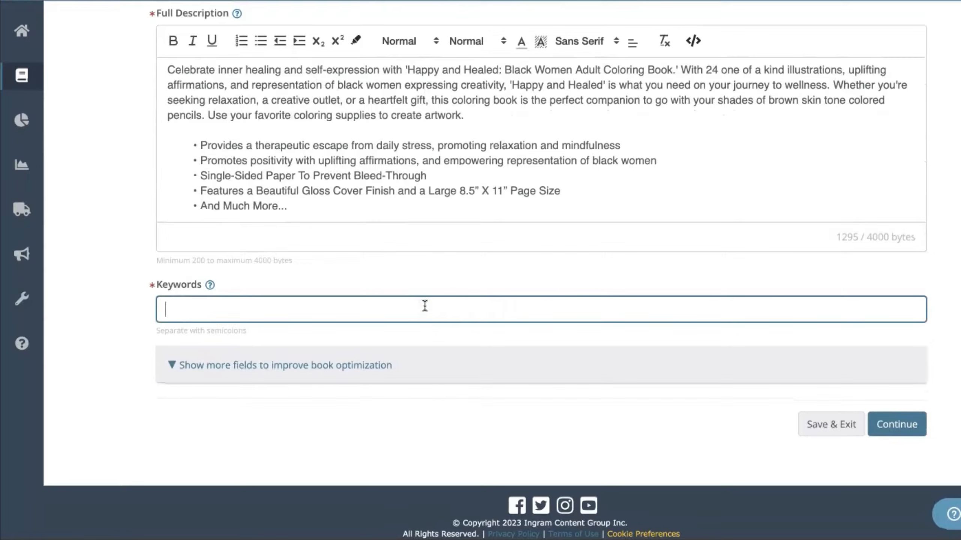
{"action": "type", "text": "stress relieving "}
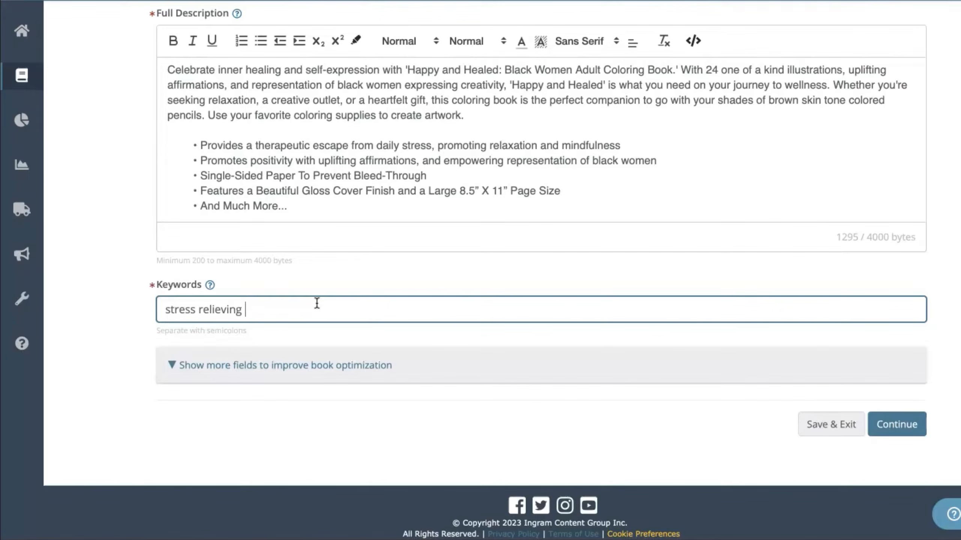
{"action": "type", "text": "patterns"}
{"action": "key", "text": "BackSpace"}
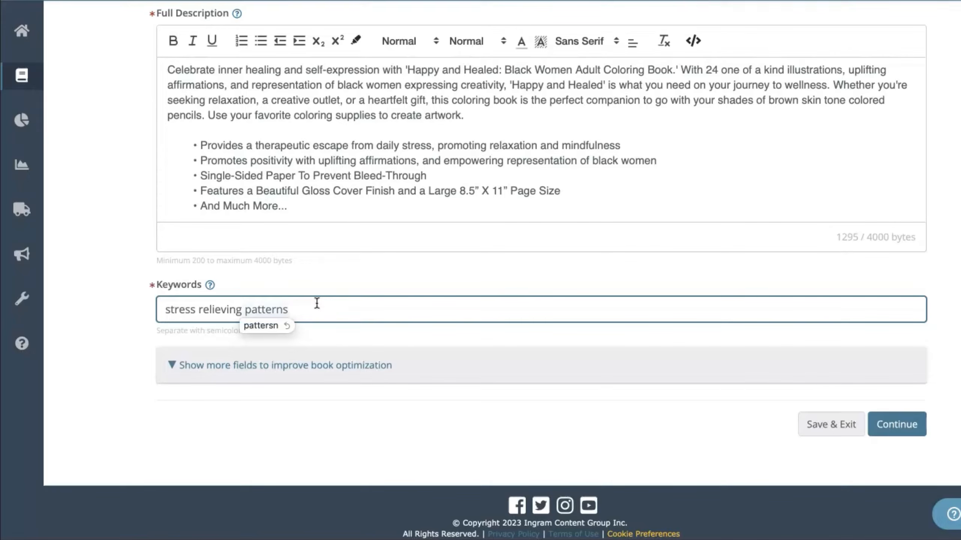
{"action": "type", "text": ";"}
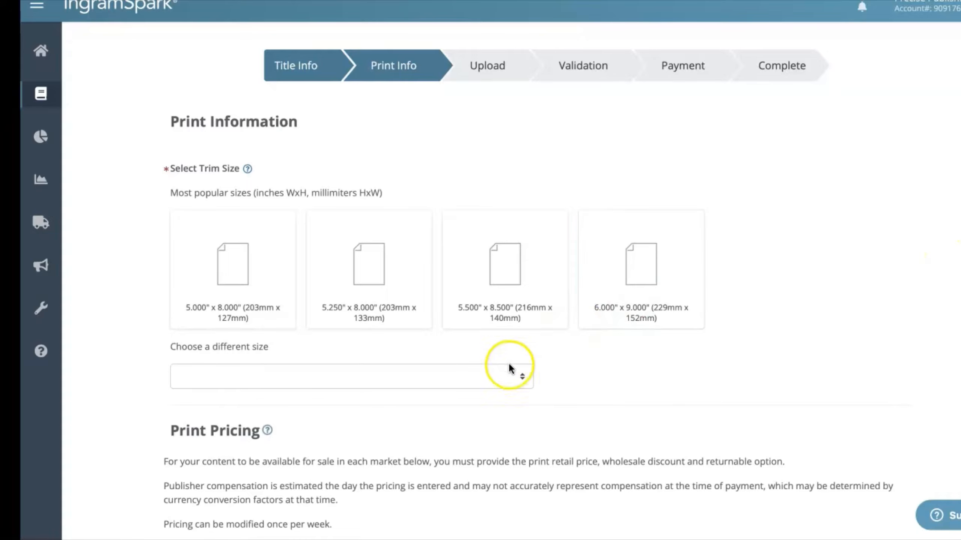
Step: Set the book's trim size to 8.500" x 11.000" (280mm x 216mm)
{"action": "mouse_move", "coordinate": [490, 374]}
{"action": "left_click", "coordinate": [454, 371]}
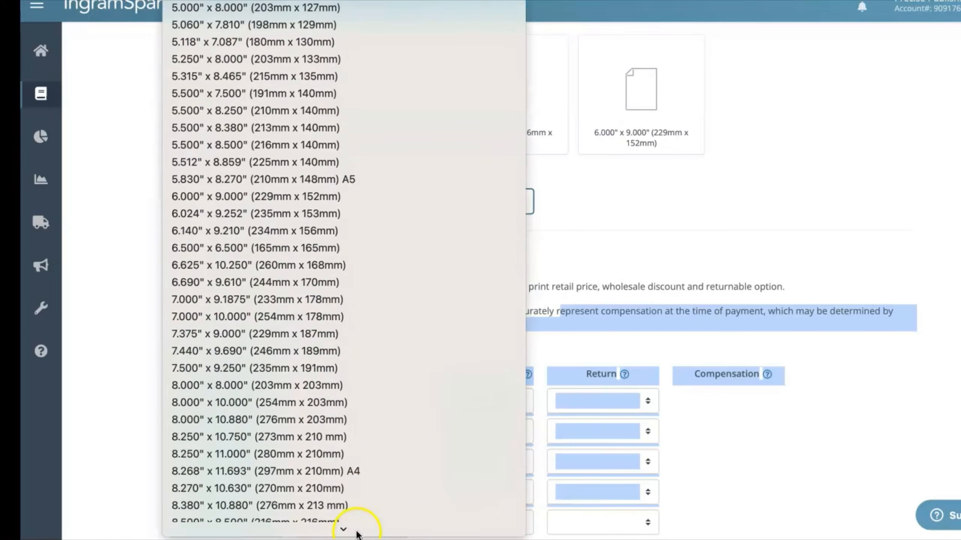
{"action": "mouse_move", "coordinate": [355, 530]}
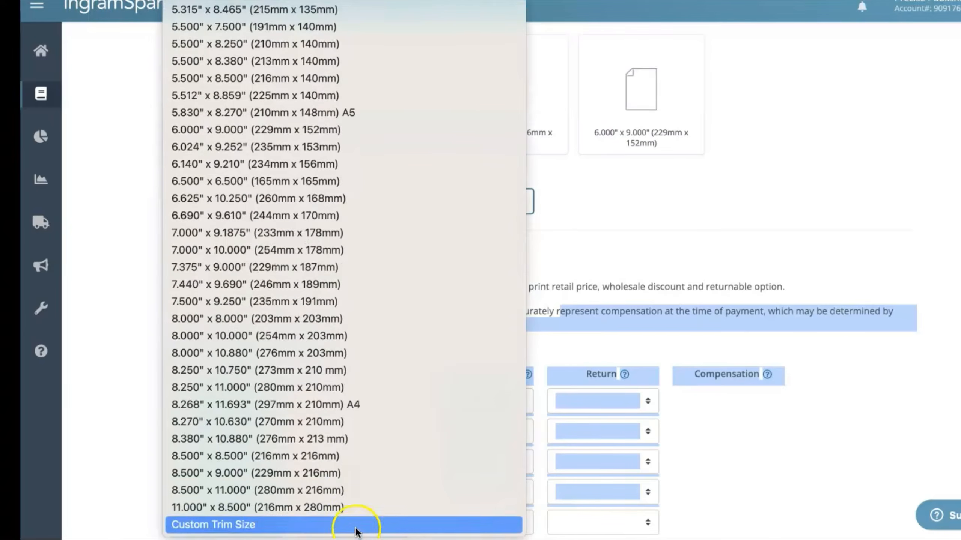
{"action": "left_click", "coordinate": [351, 490]}
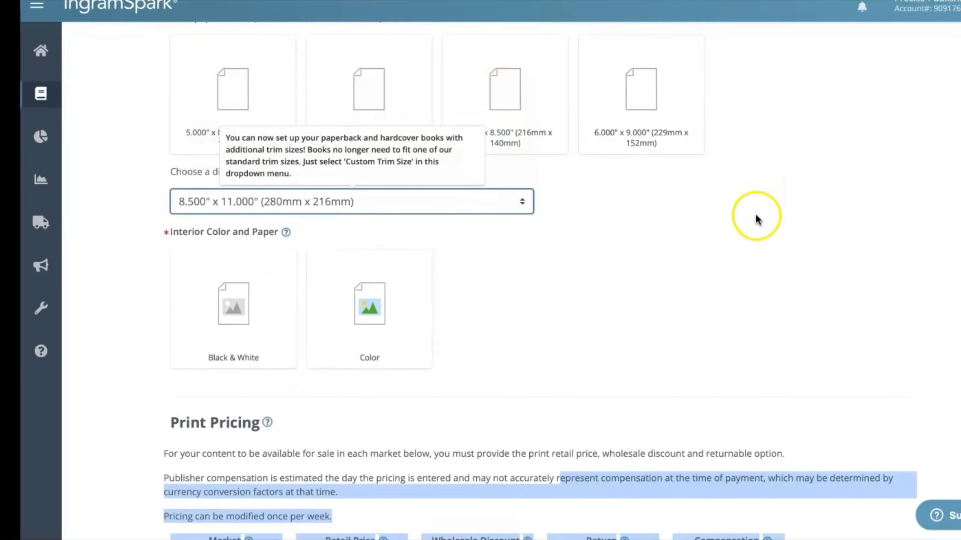
Step: Choose a Black & White interior printed on White 50 paper
{"action": "left_click", "coordinate": [233, 308]}
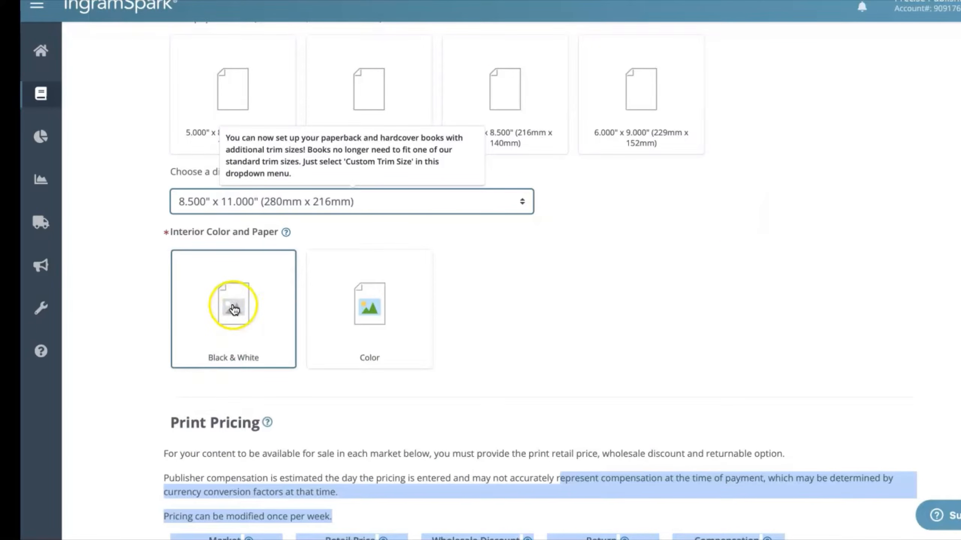
{"action": "left_click", "coordinate": [230, 323]}
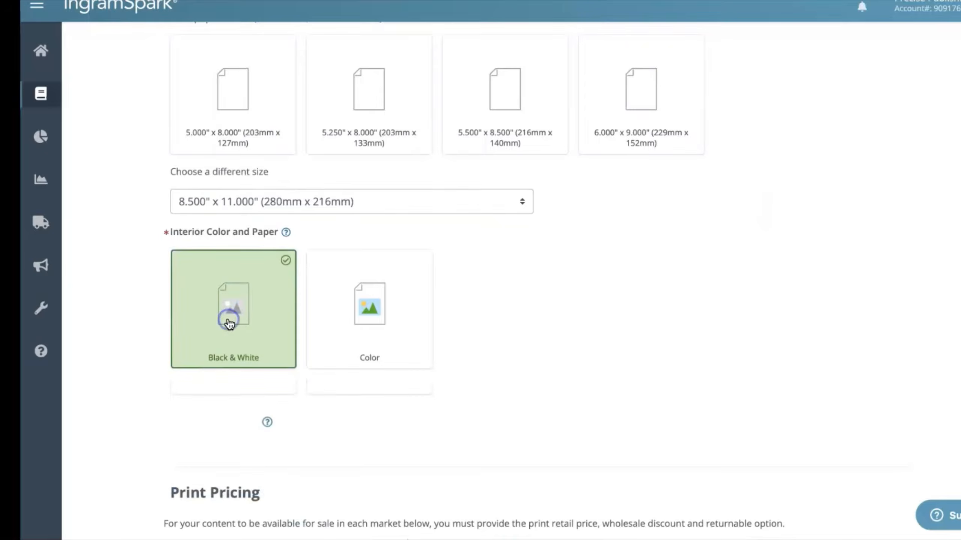
{"action": "left_click", "coordinate": [229, 399]}
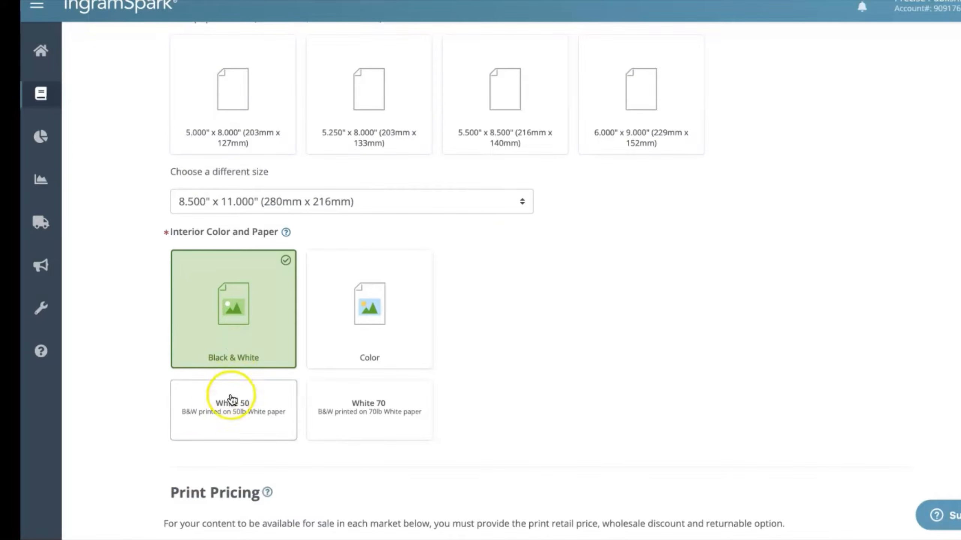
{"action": "left_click", "coordinate": [232, 423]}
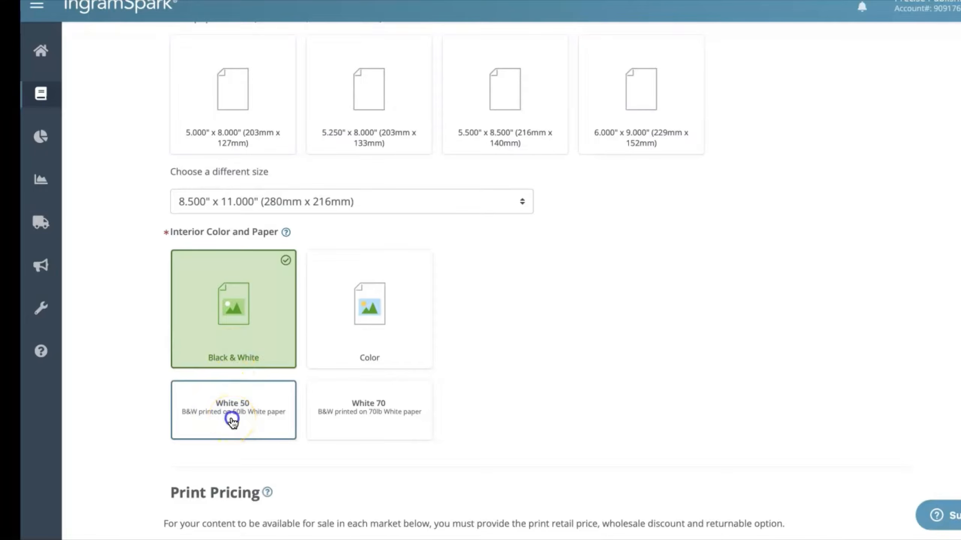
Step: Choose a Perfect Bound Paperback binding with a Gloss cover finish
{"action": "scroll", "coordinate": [668, 399], "scroll_direction": "down", "scroll_amount": 5}
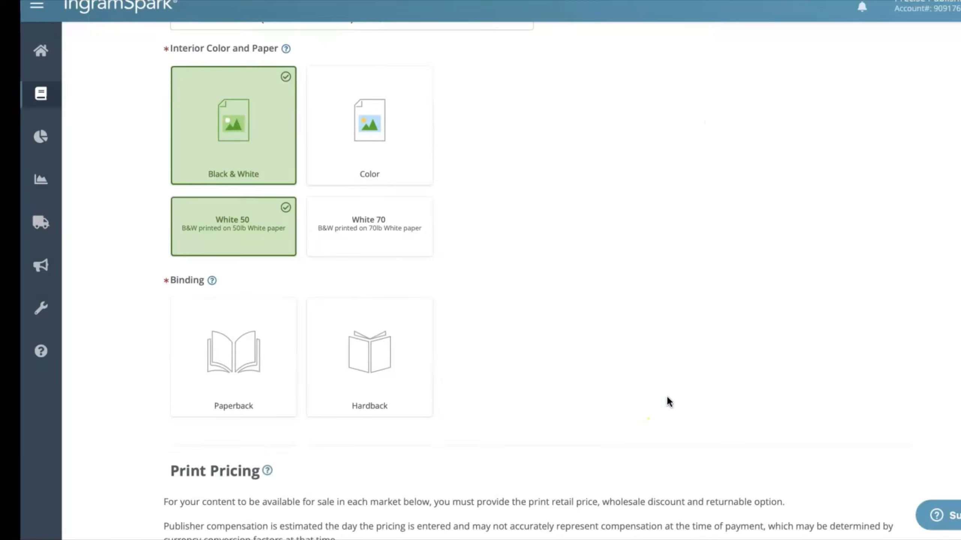
{"action": "left_click", "coordinate": [215, 261]}
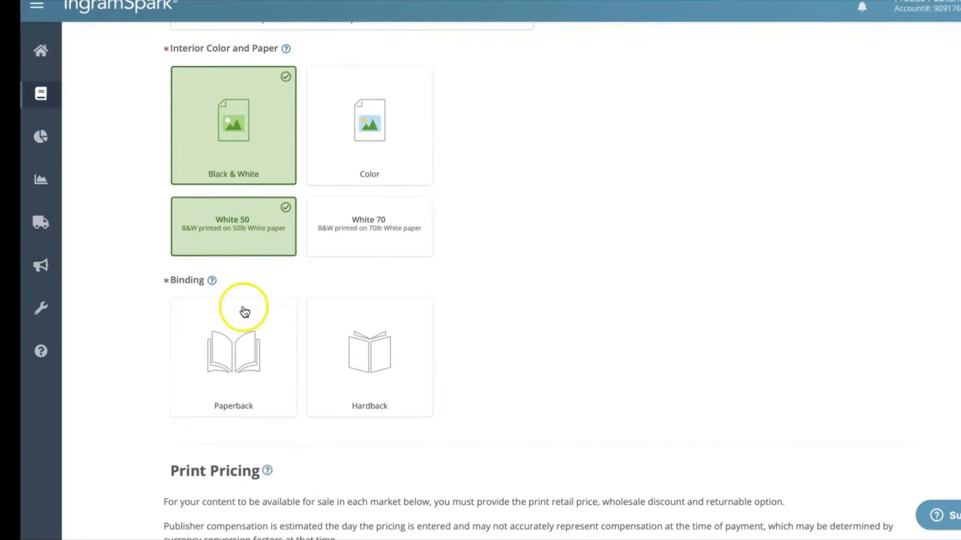
{"action": "left_click", "coordinate": [238, 351]}
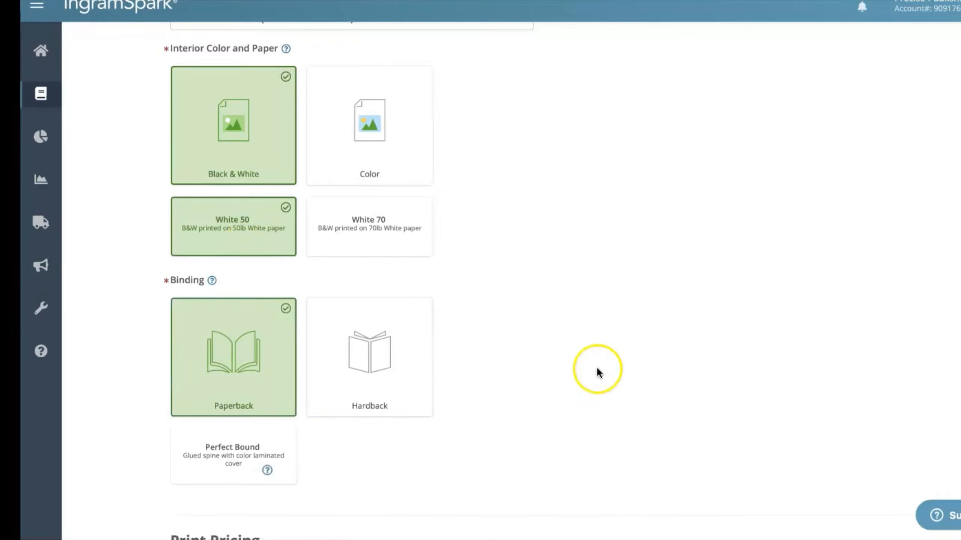
{"action": "left_click", "coordinate": [277, 453]}
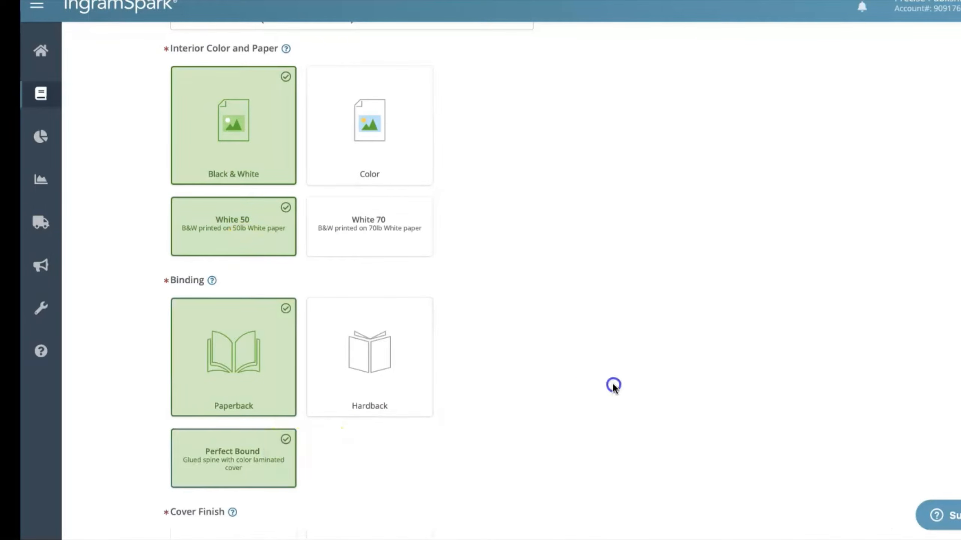
{"action": "scroll", "coordinate": [611, 386], "scroll_direction": "down", "scroll_amount": 10}
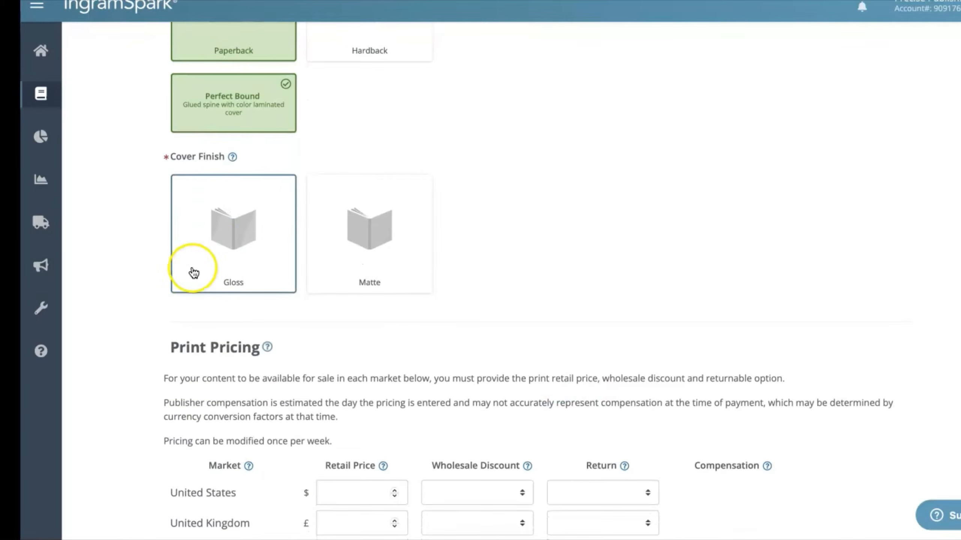
{"action": "left_click", "coordinate": [212, 250]}
Step: Try to set the book's page count to 59
{"action": "scroll", "coordinate": [608, 314], "scroll_direction": "down", "scroll_amount": 5}
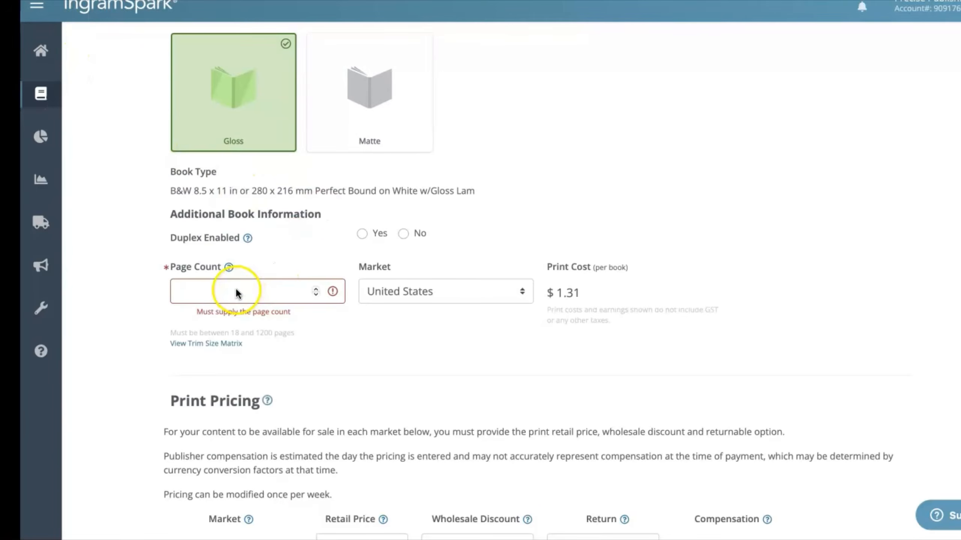
{"action": "left_click", "coordinate": [236, 290]}
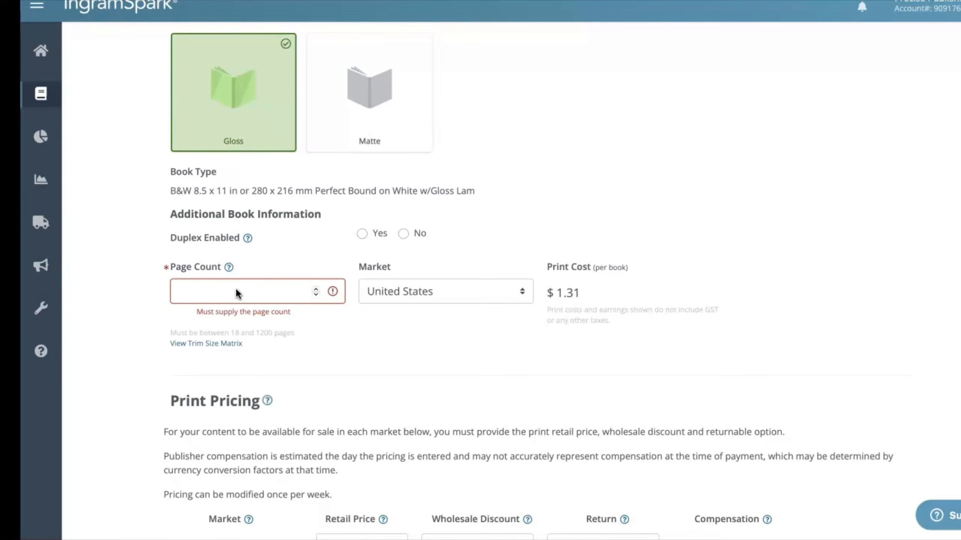
{"action": "type", "text": "59"}
{"action": "left_click", "coordinate": [381, 355]}
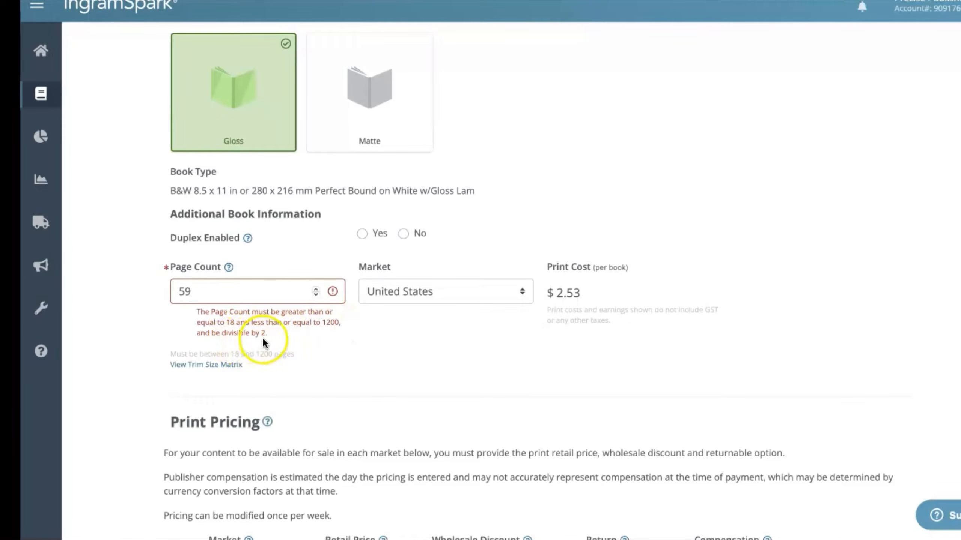
Step: Set the book's page count to 60
{"action": "double_click", "coordinate": [206, 292]}
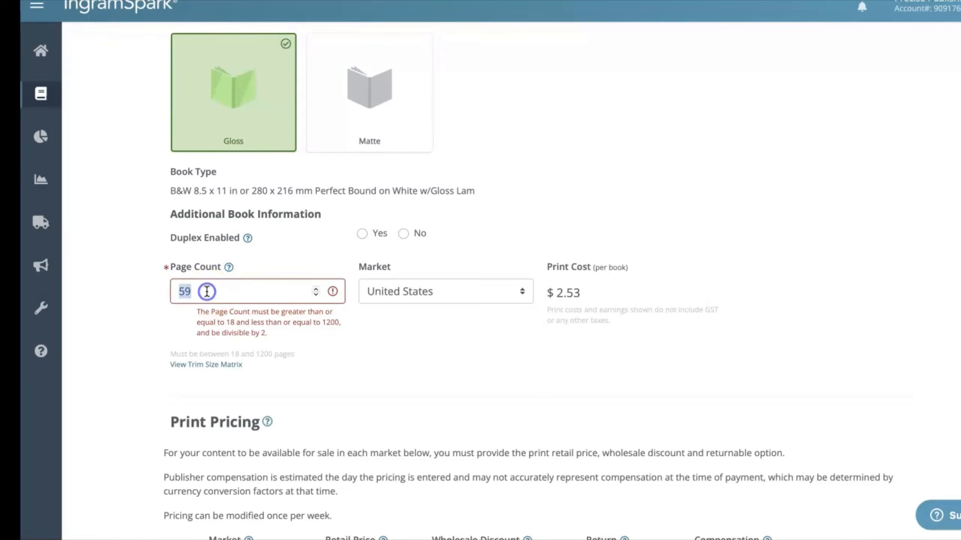
{"action": "type", "text": "60"}
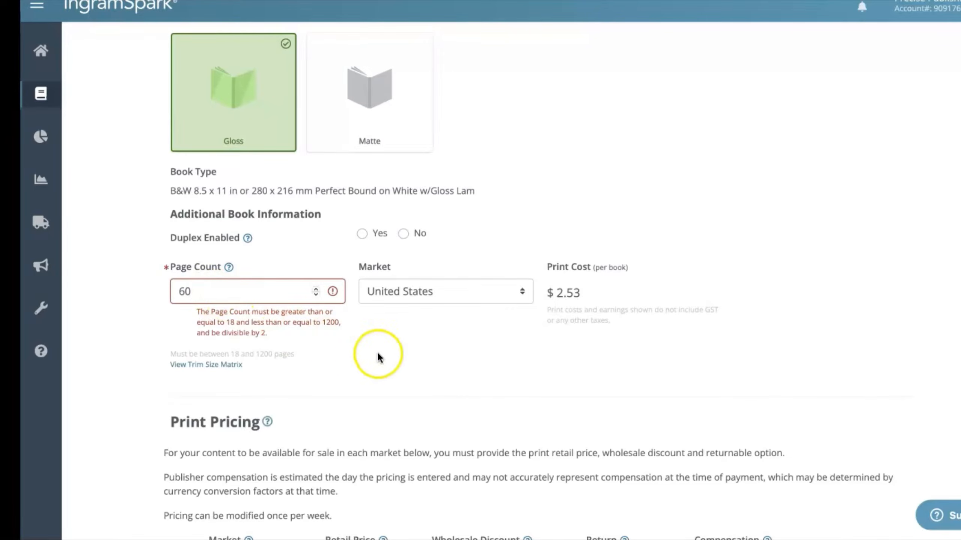
{"action": "left_click_drag", "start_coordinate": [376, 359], "coordinate": [381, 357]}
Step: Look through the markets available for the print cost estimate and leave the United States selected
{"action": "left_click", "coordinate": [484, 280]}
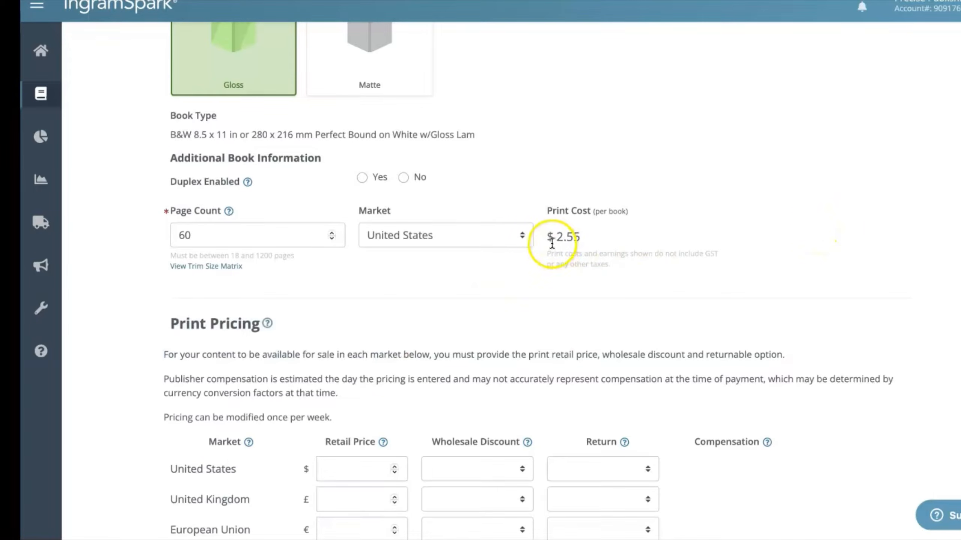
{"action": "left_click", "coordinate": [490, 245]}
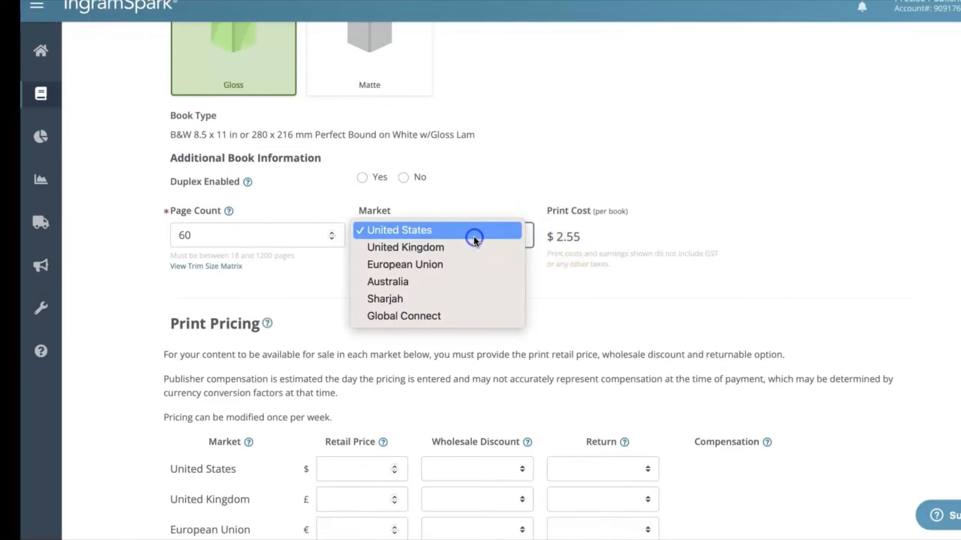
{"action": "left_click", "coordinate": [810, 246]}
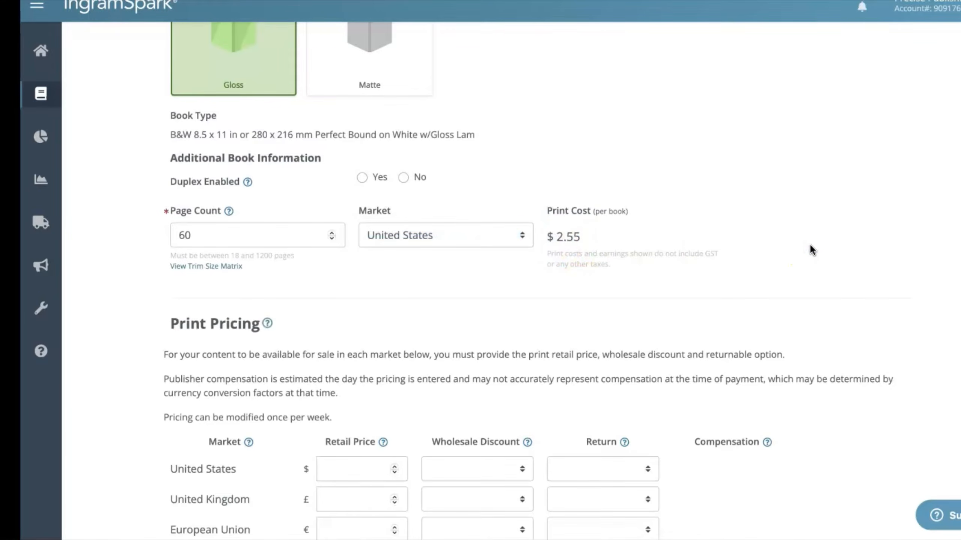
Step: Set the United States retail price to $9.95 and apply it so the other markets' prices are converted automatically
{"action": "scroll", "coordinate": [812, 250], "scroll_direction": "down", "scroll_amount": 5}
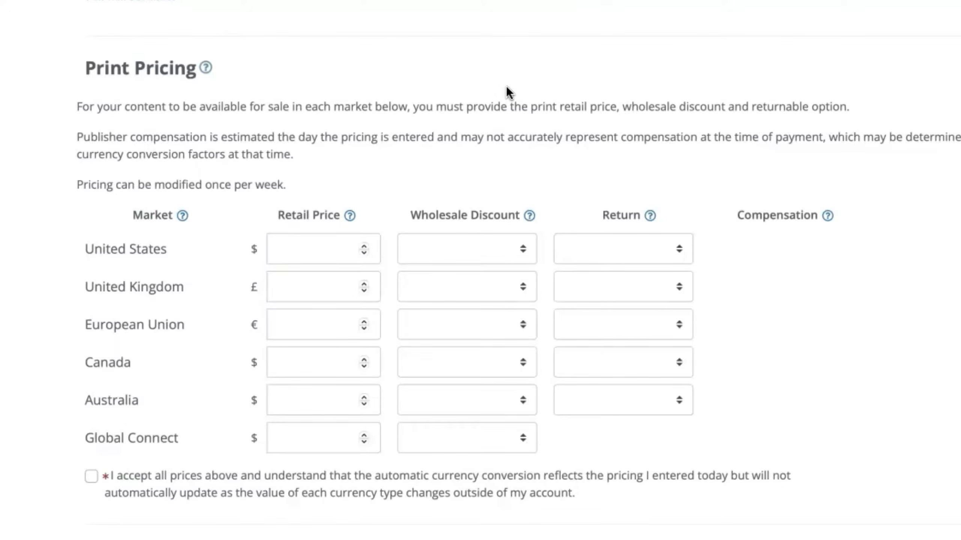
{"action": "left_click", "coordinate": [312, 249]}
{"action": "type", "text": "9.95"}
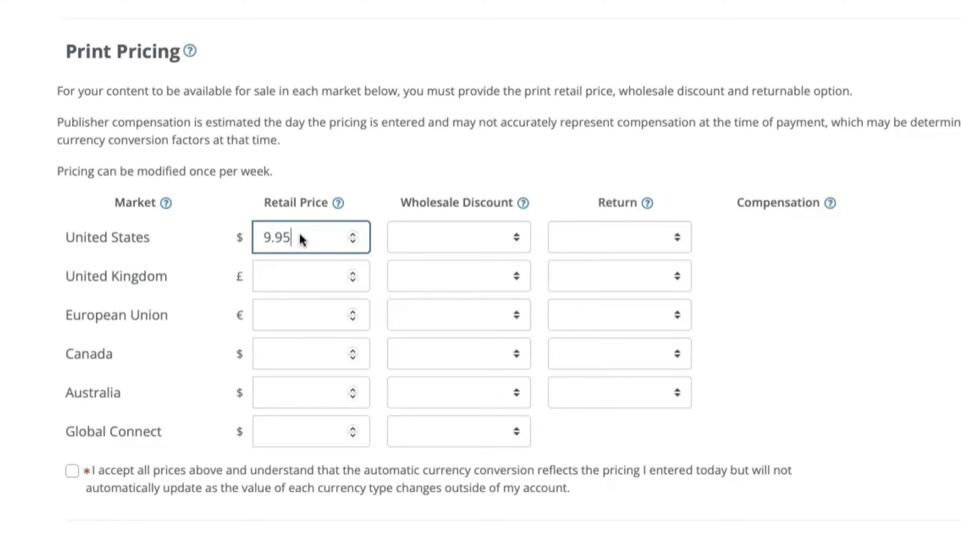
{"action": "left_click", "coordinate": [291, 239]}
{"action": "left_click", "coordinate": [816, 290]}
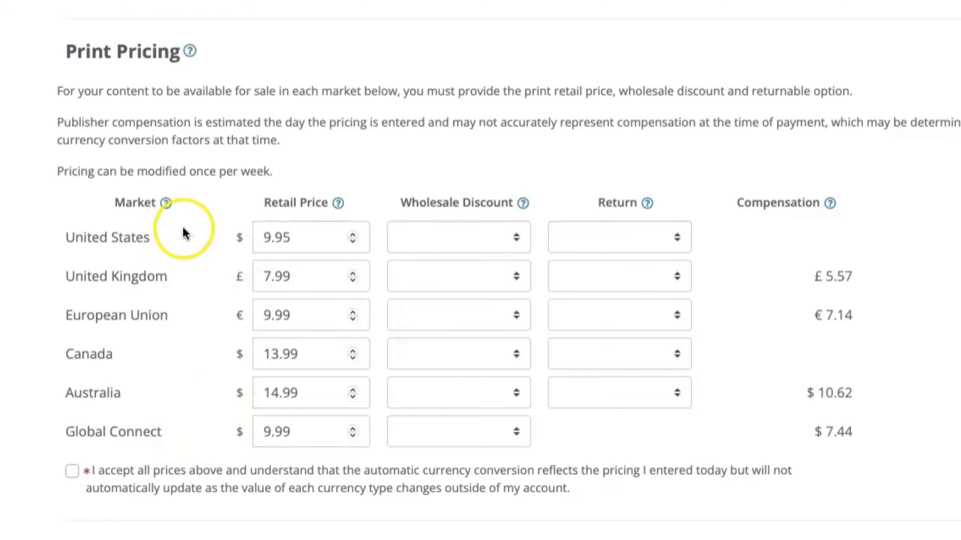
Step: Check the wholesale discount options for the United States, then read the help note on wholesale discounts and close it
{"action": "left_click", "coordinate": [488, 238]}
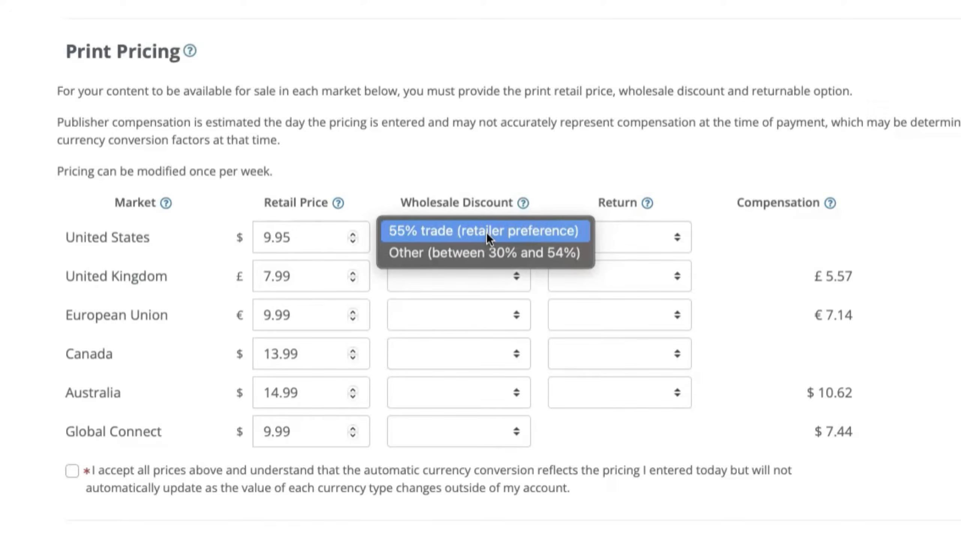
{"action": "left_click", "coordinate": [523, 204]}
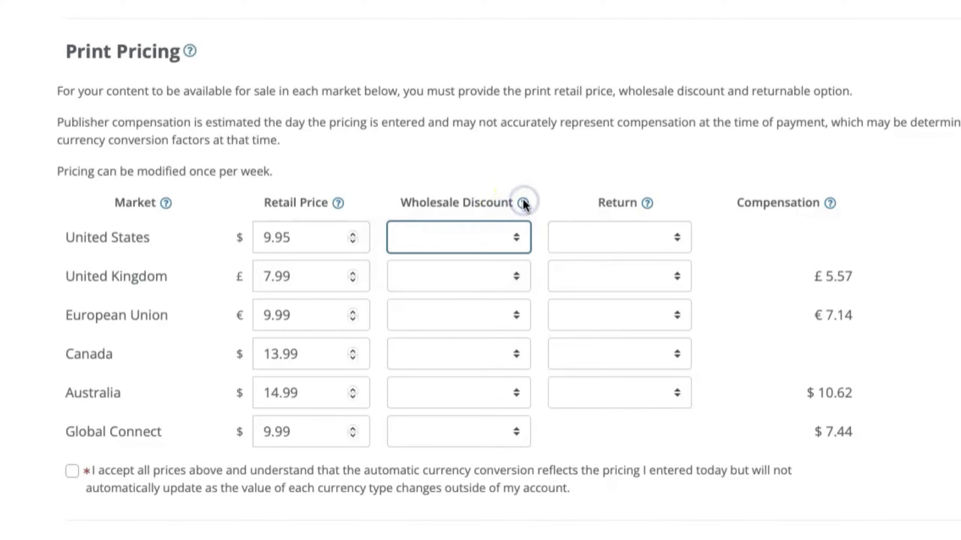
{"action": "left_click", "coordinate": [523, 203]}
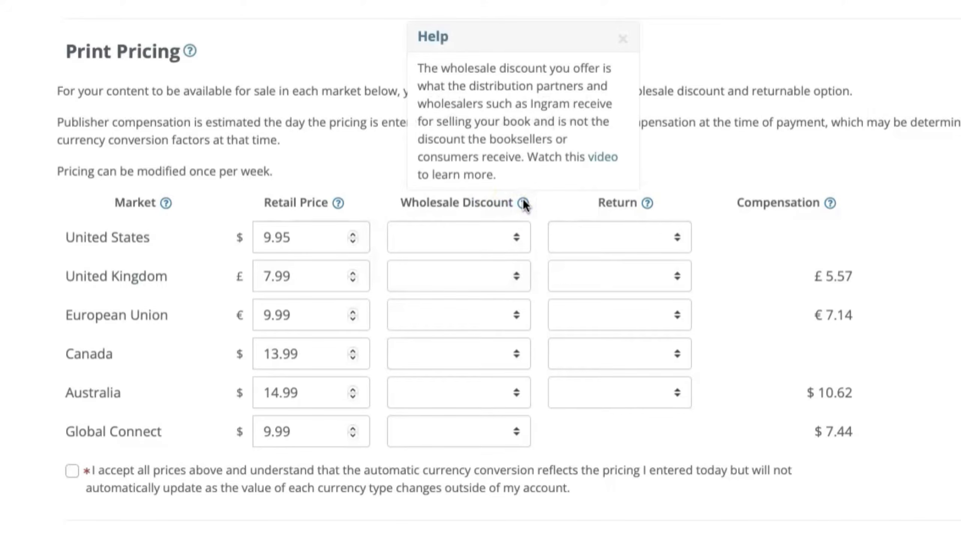
{"action": "left_click", "coordinate": [622, 39]}
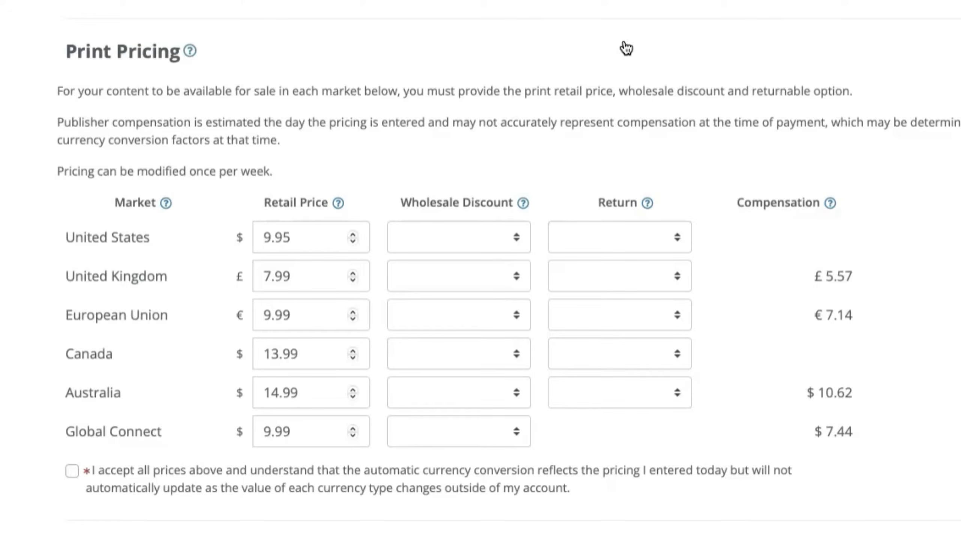
Step: Try the 55% trade (retailer preference) wholesale discount for the United States
{"action": "left_click", "coordinate": [468, 238]}
{"action": "left_click", "coordinate": [468, 239]}
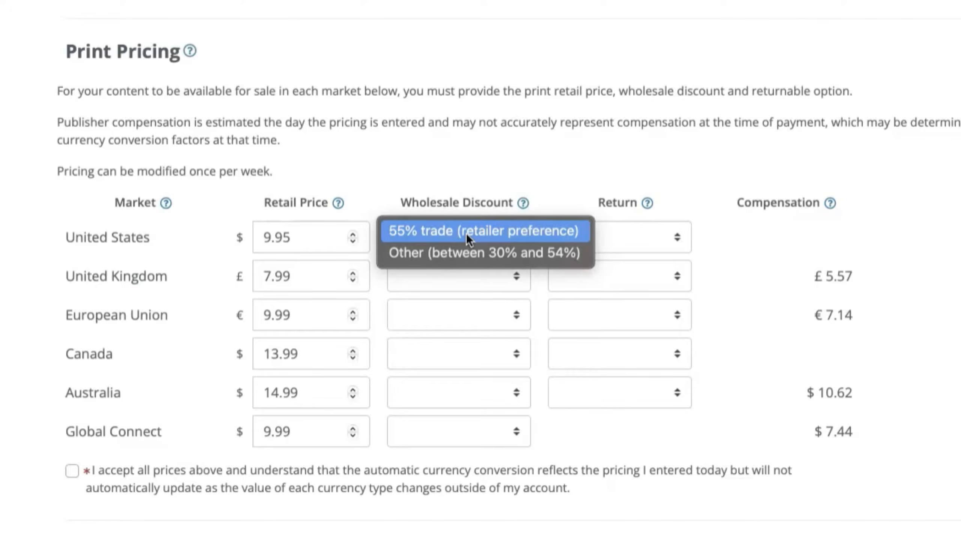
{"action": "left_click", "coordinate": [467, 233]}
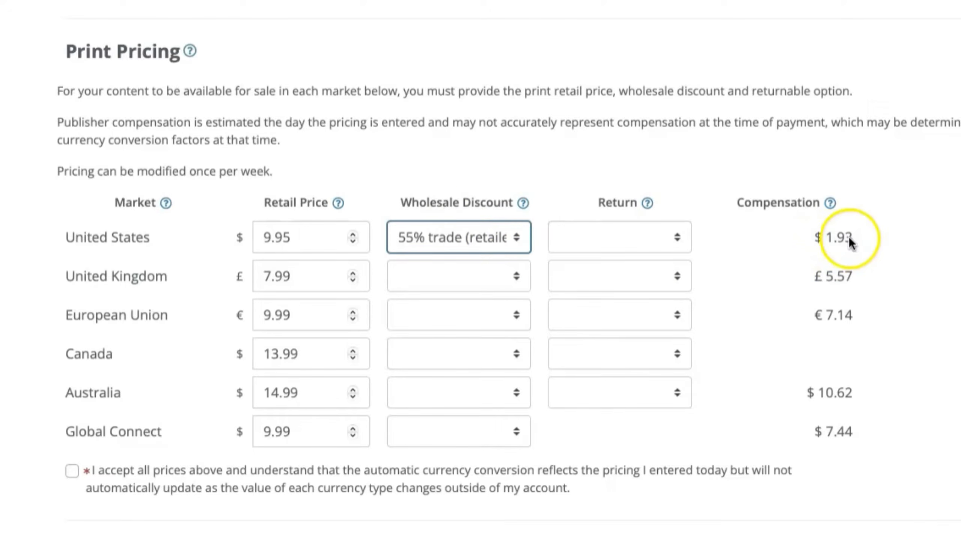
Step: Switch the United States wholesale discount to Other (between 30% and 54%) and enter 45%
{"action": "left_click", "coordinate": [454, 231]}
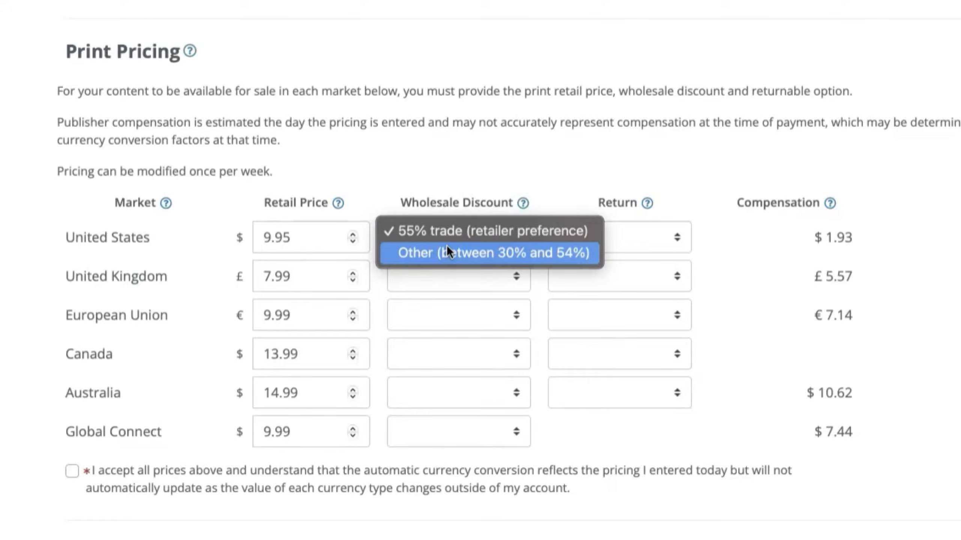
{"action": "left_click", "coordinate": [424, 256]}
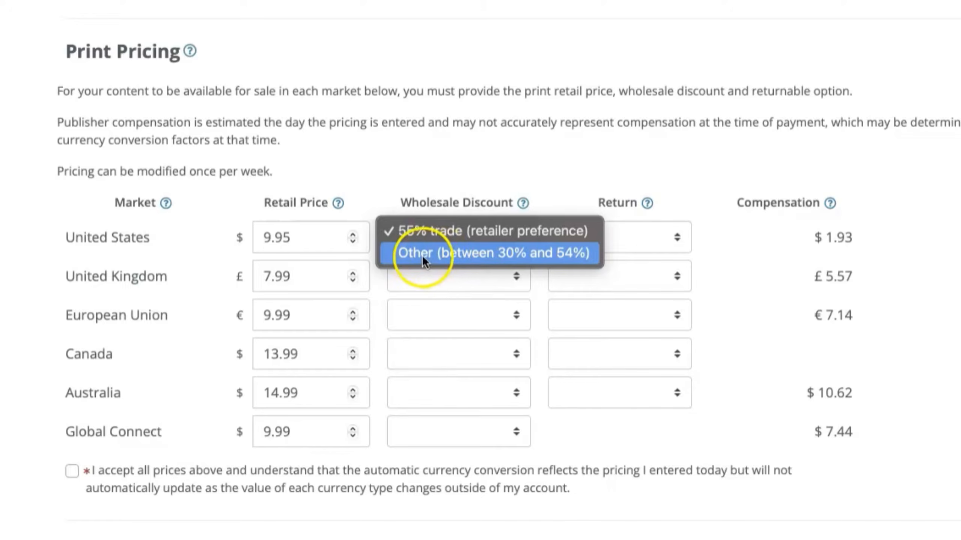
{"action": "left_click", "coordinate": [432, 257]}
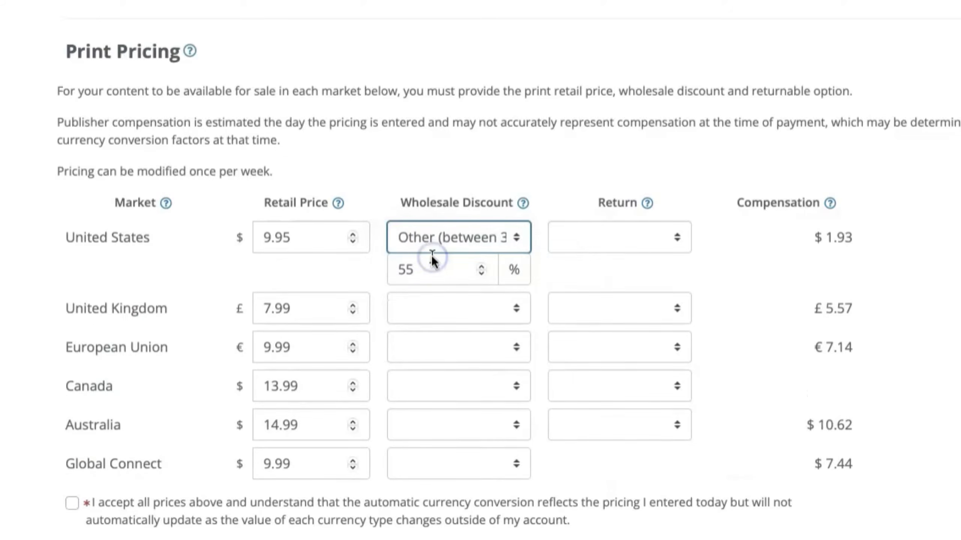
{"action": "double_click", "coordinate": [425, 269]}
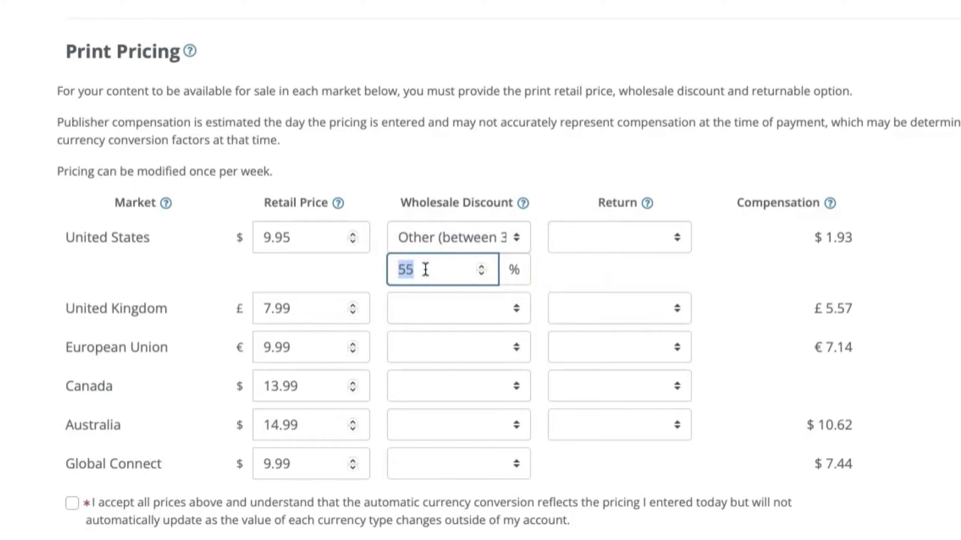
{"action": "type", "text": "45"}
{"action": "key", "text": "Tab"}
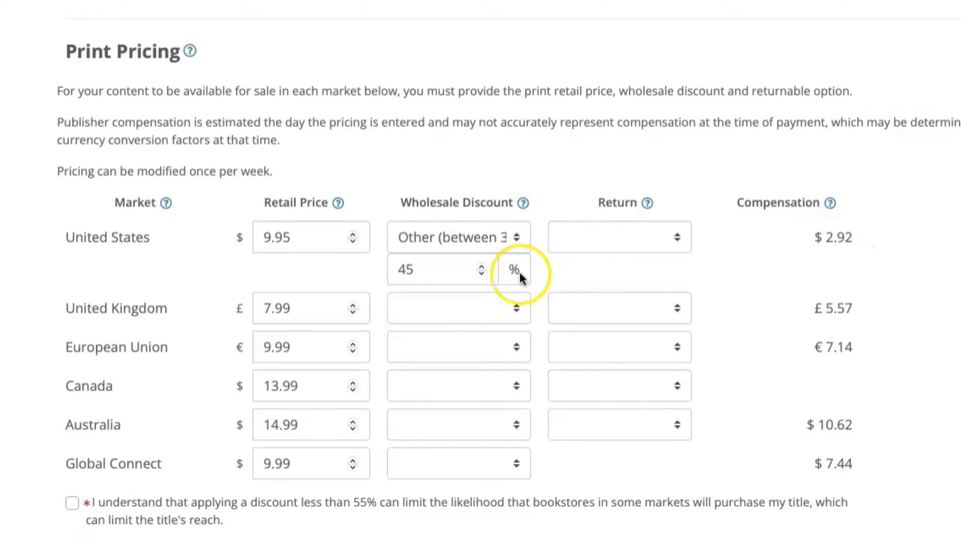
Step: Try a 30% wholesale discount for the United States, and settle on 35%
{"action": "double_click", "coordinate": [437, 268]}
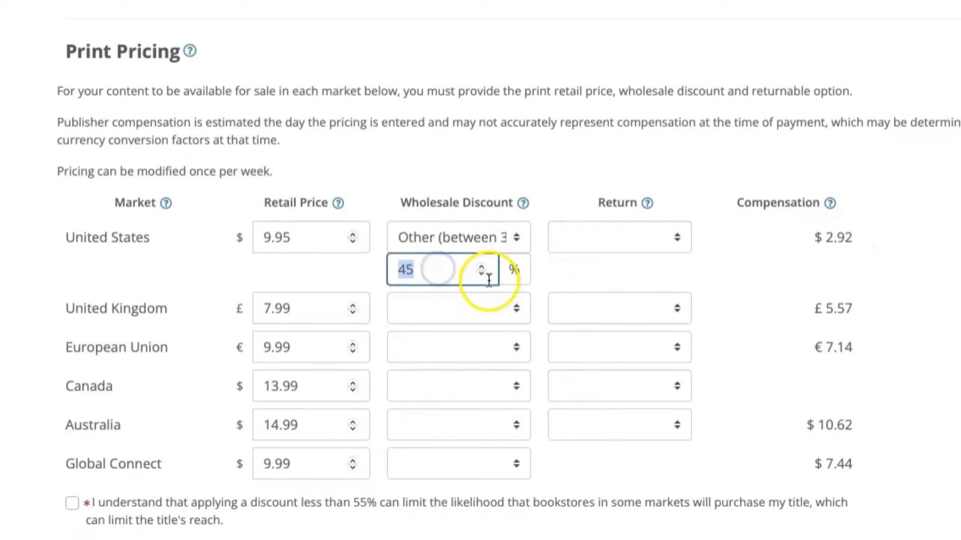
{"action": "type", "text": "30"}
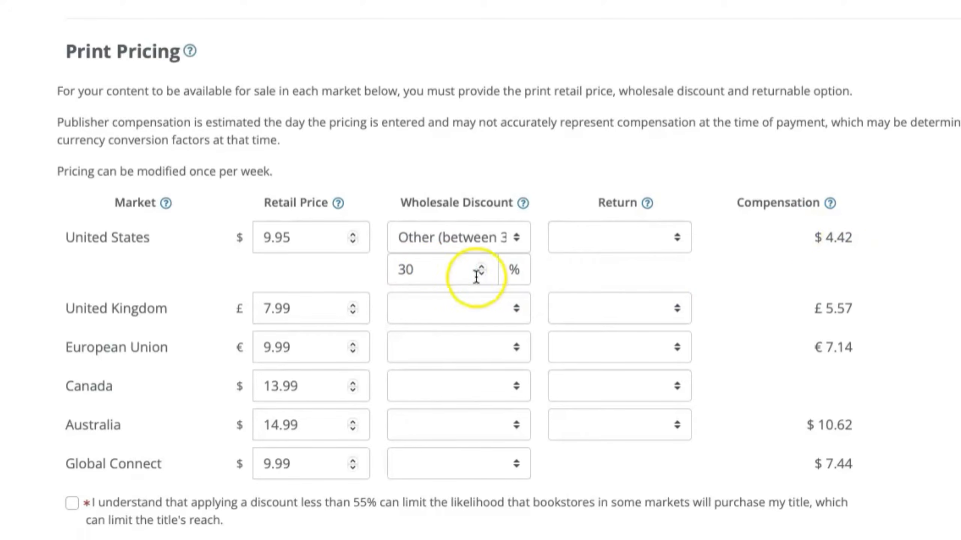
{"action": "left_click", "coordinate": [436, 275]}
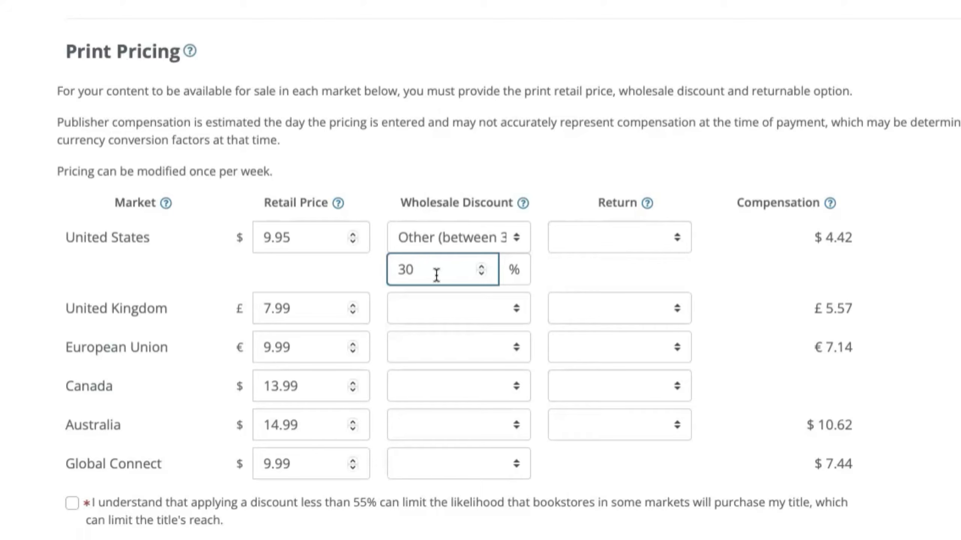
{"action": "key", "text": "BackSpace"}
{"action": "type", "text": "5"}
{"action": "left_click", "coordinate": [946, 289]}
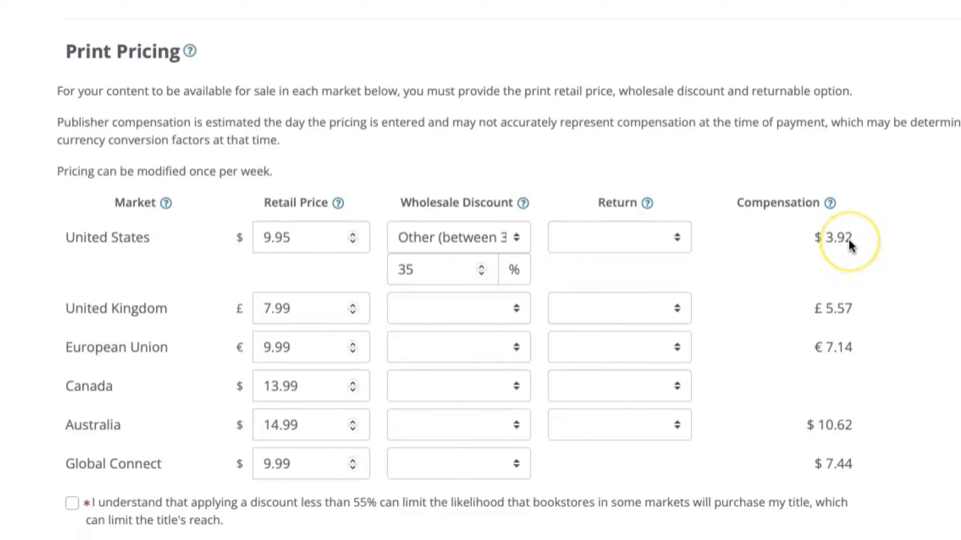
Step: Set a custom 35% wholesale discount for the United Kingdom, European Union, Canada, Australia and Global Connect
{"action": "left_click", "coordinate": [460, 316]}
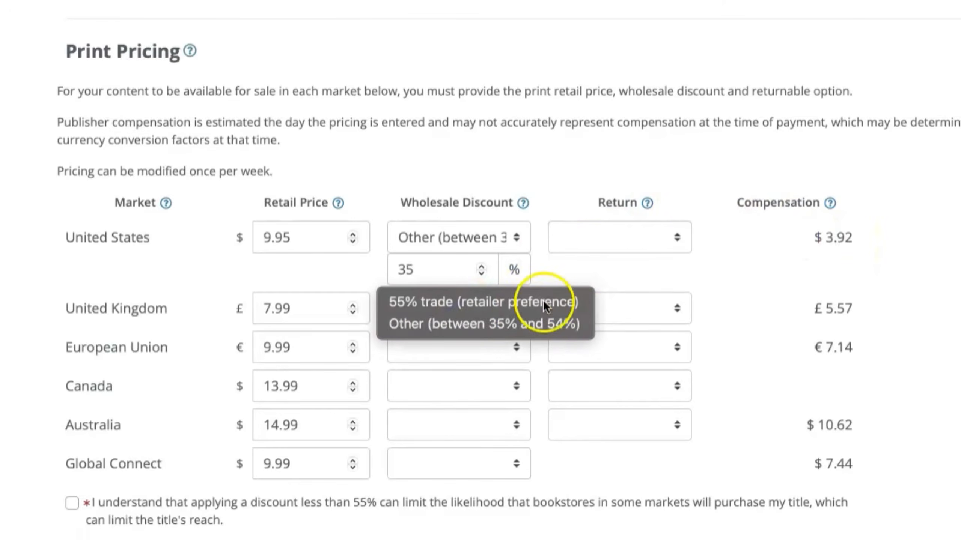
{"action": "left_click", "coordinate": [521, 321]}
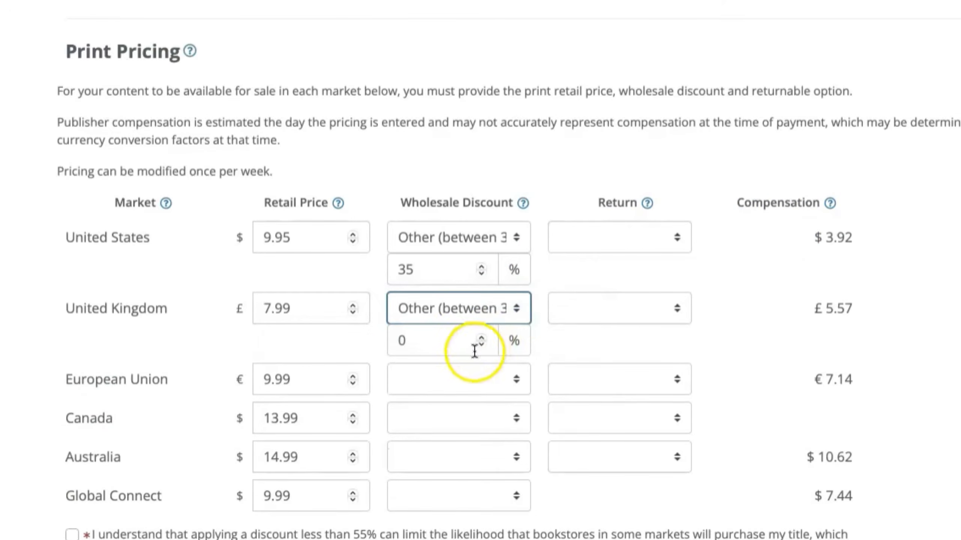
{"action": "left_click", "coordinate": [432, 464]}
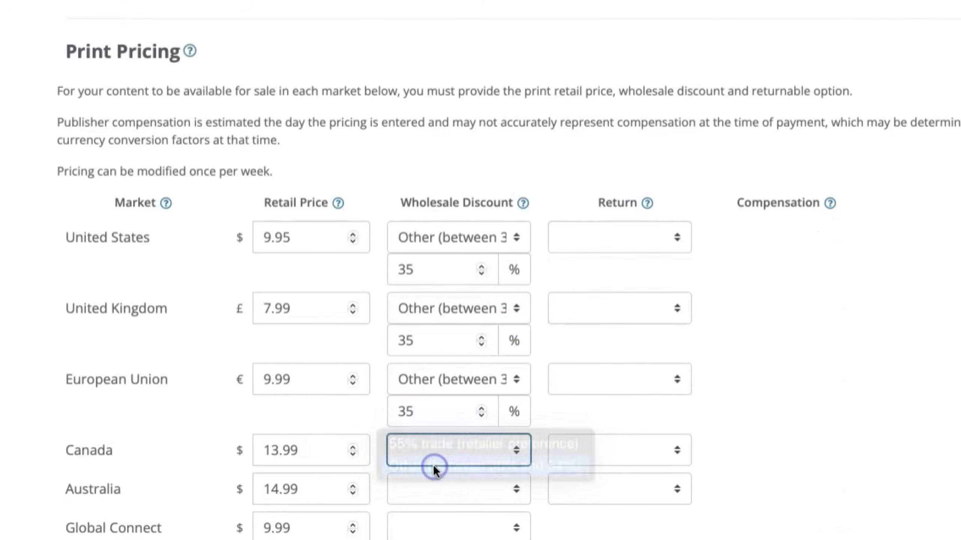
{"action": "double_click", "coordinate": [425, 486]}
{"action": "type", "text": "35"}
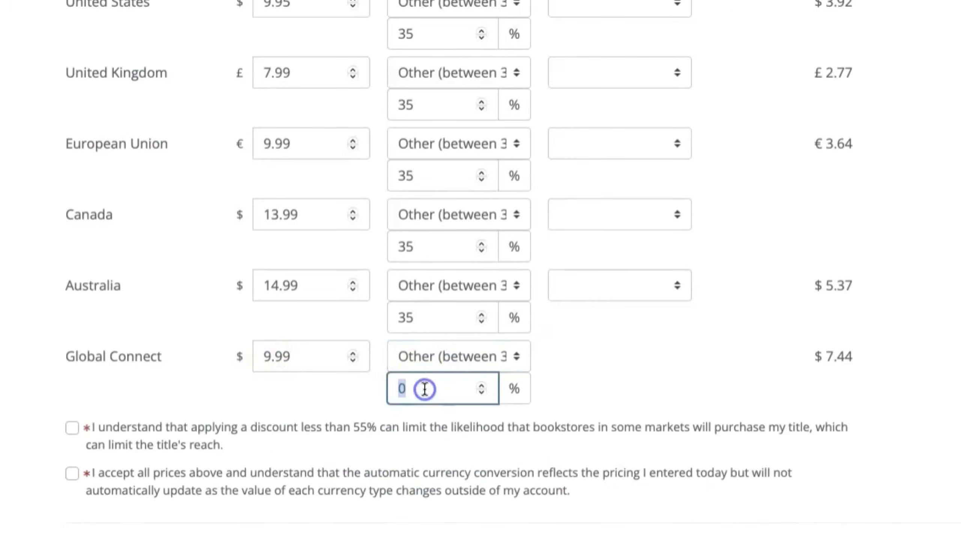
{"action": "type", "text": "35"}
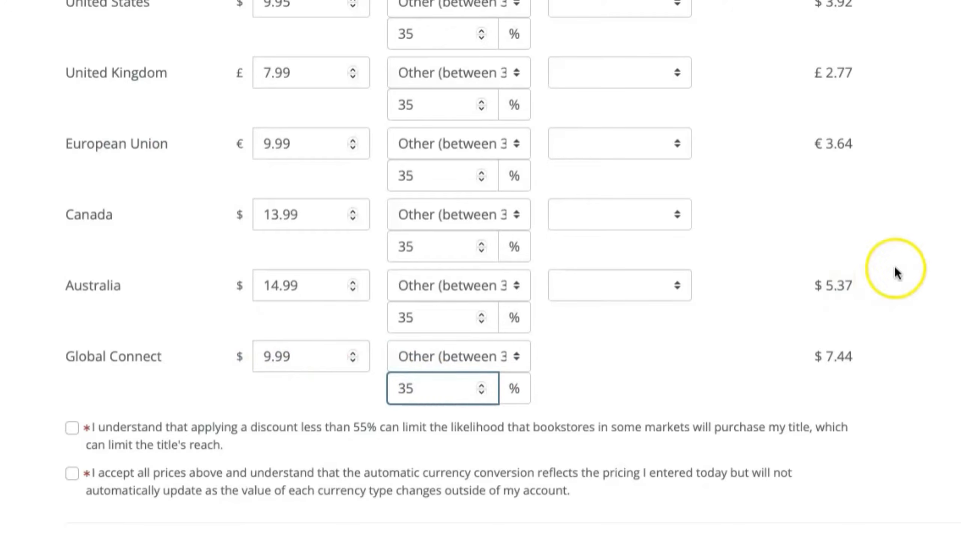
{"action": "left_click", "coordinate": [946, 232]}
{"action": "scroll", "coordinate": [948, 233], "scroll_direction": "down", "scroll_amount": 2}
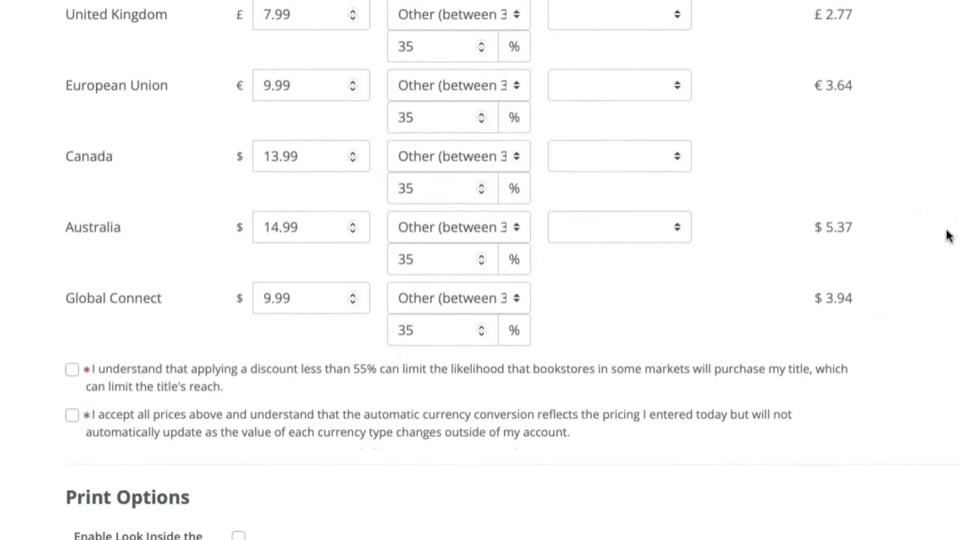
Step: Read the help note on the title-level return options and close it
{"action": "scroll", "coordinate": [948, 235], "scroll_direction": "up", "scroll_amount": 5}
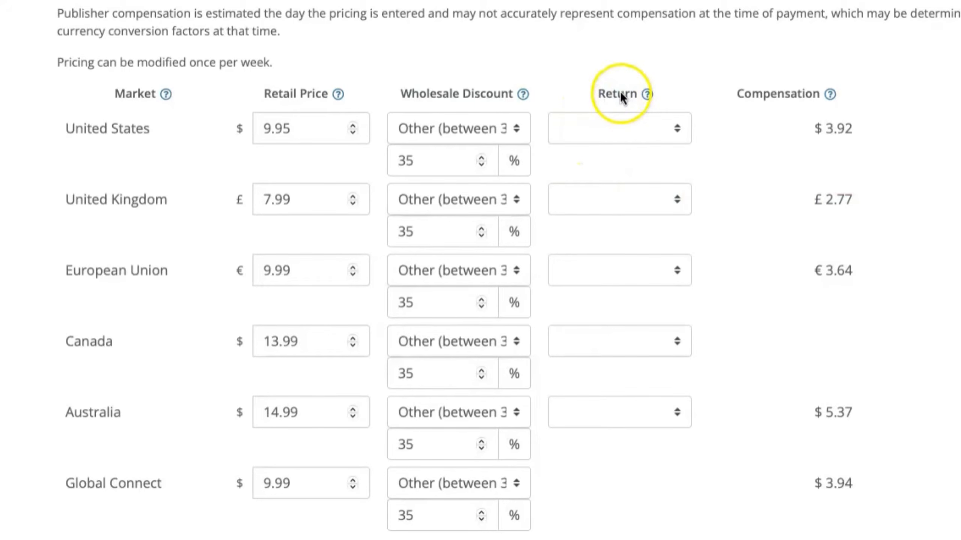
{"action": "left_click", "coordinate": [650, 94]}
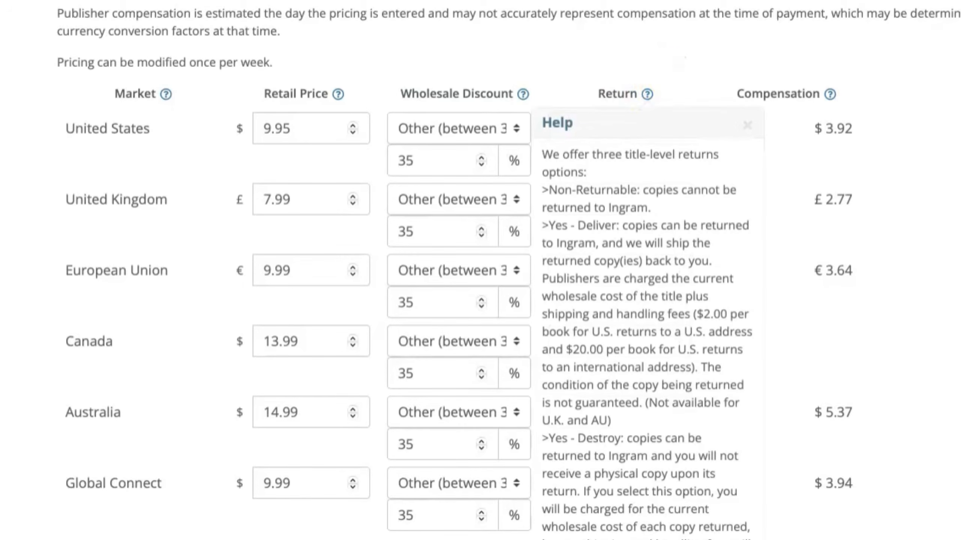
{"action": "left_click", "coordinate": [747, 126]}
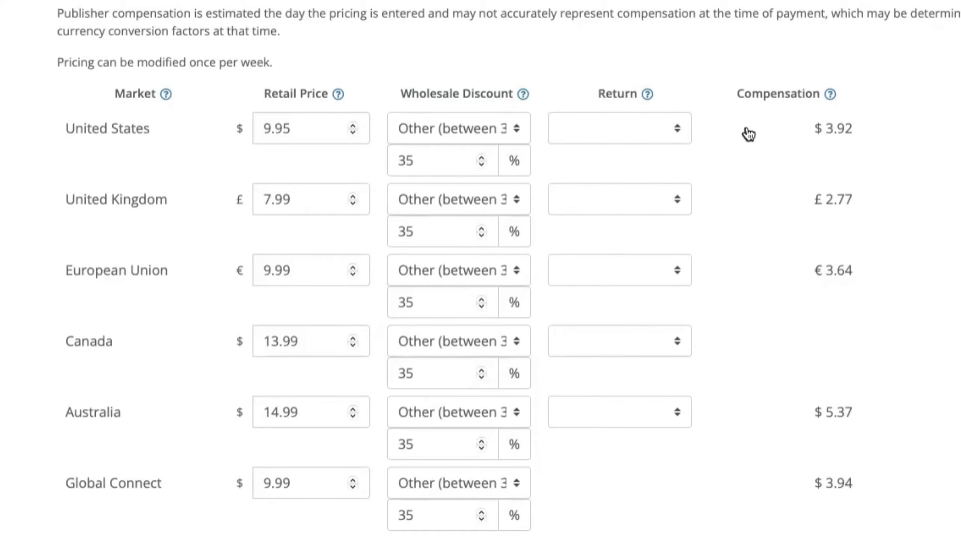
{"action": "left_click", "coordinate": [914, 185]}
Step: Try the Yes - Deliver return option for the United States and consult the returns help note
{"action": "left_click", "coordinate": [613, 127]}
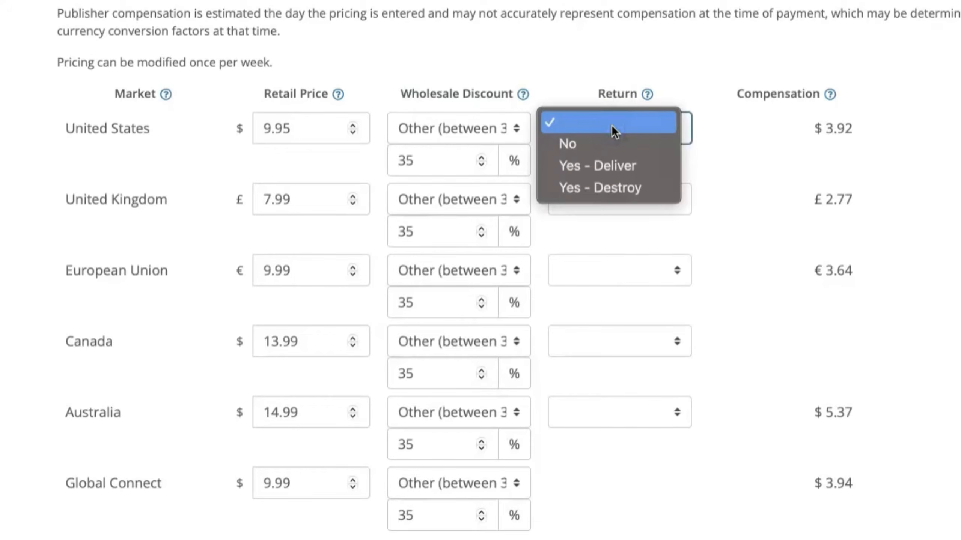
{"action": "left_click", "coordinate": [596, 148]}
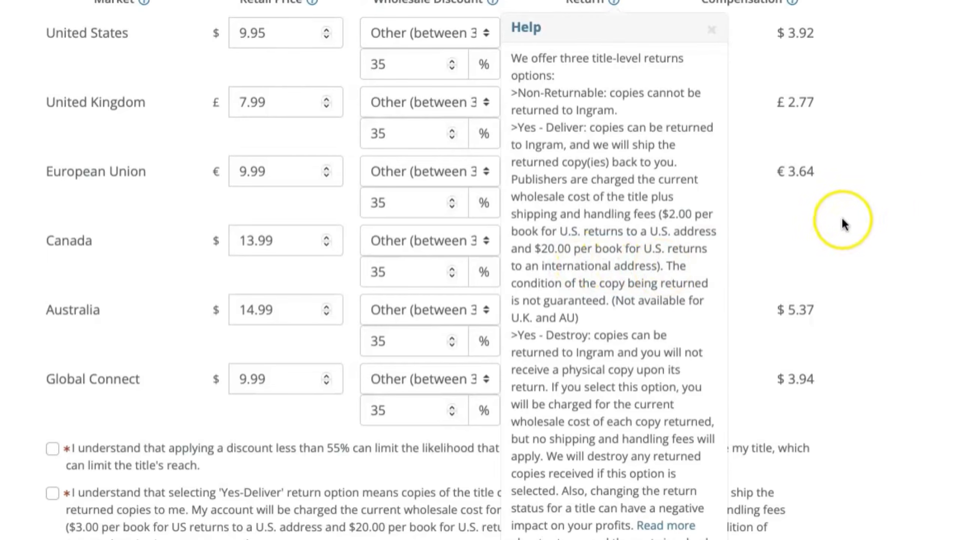
{"action": "left_click", "coordinate": [908, 201]}
{"action": "left_click", "coordinate": [711, 32]}
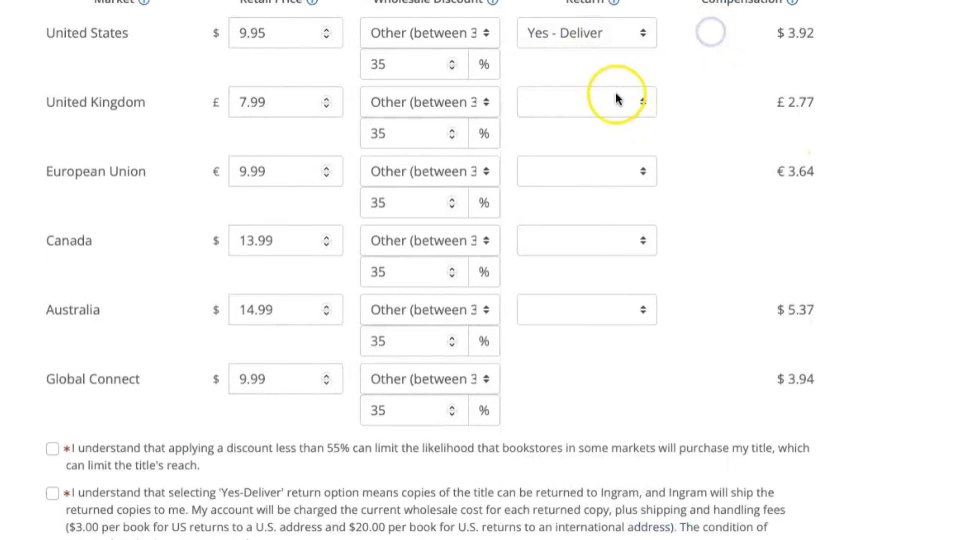
Step: Set the United States return option to Yes - Destroy, and check its terms in the returns help note
{"action": "left_click", "coordinate": [599, 35]}
{"action": "left_click", "coordinate": [587, 49]}
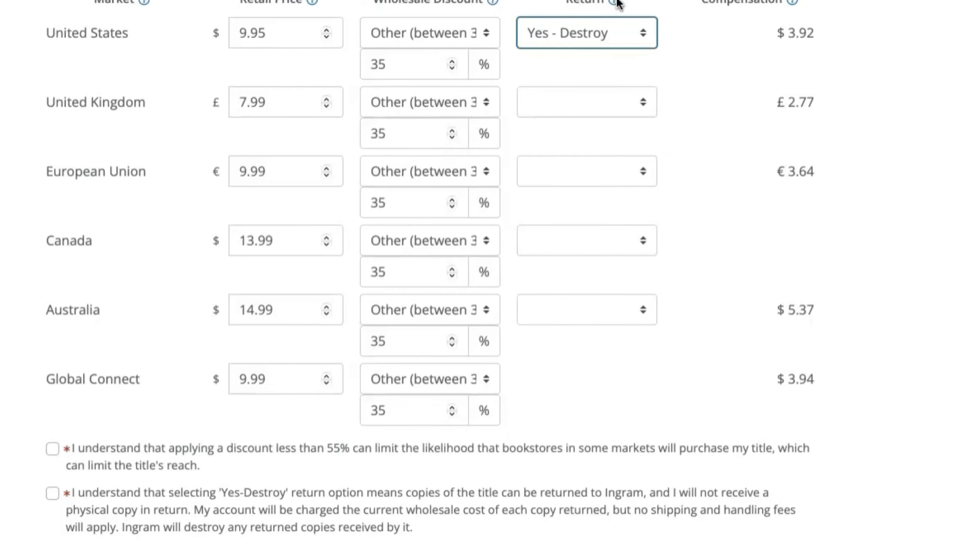
{"action": "left_click", "coordinate": [614, 2]}
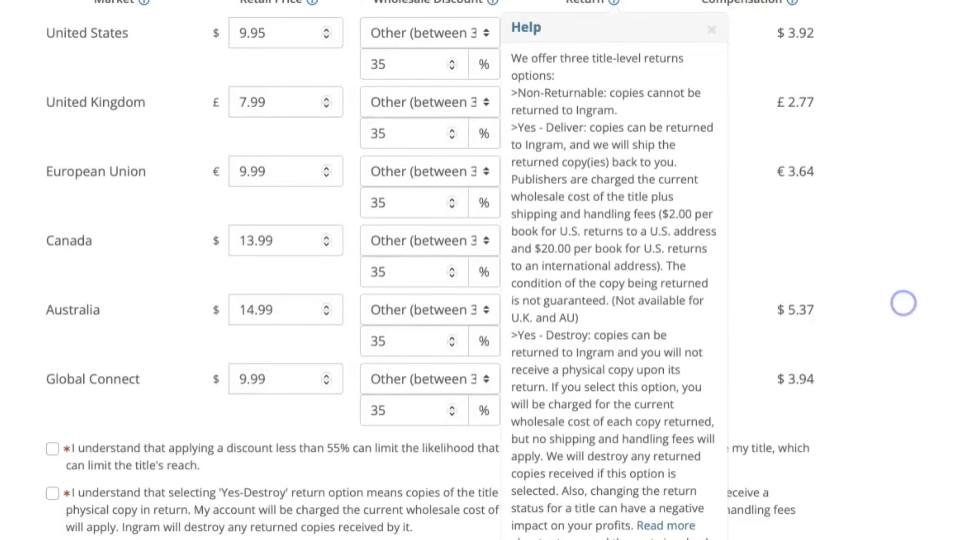
{"action": "left_click", "coordinate": [712, 30]}
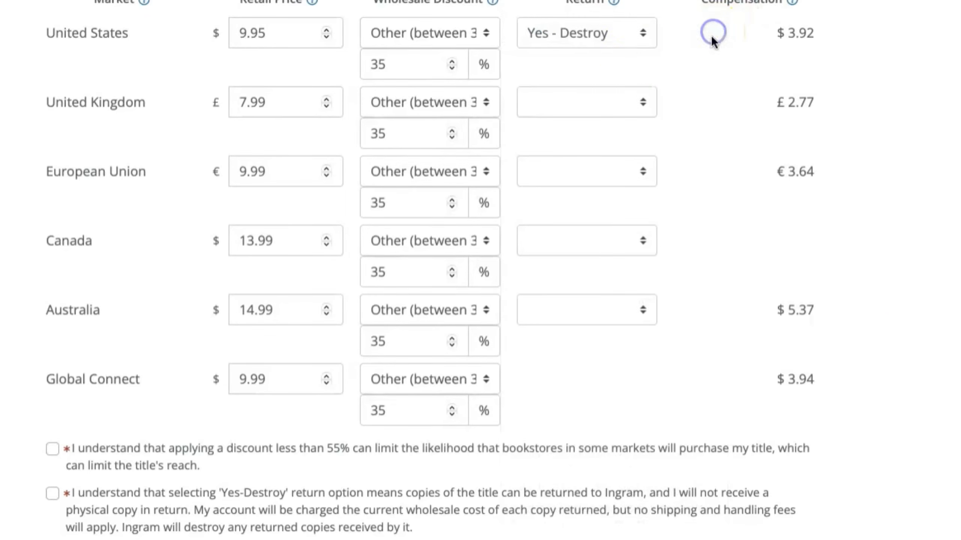
Step: Keep Yes - Destroy for the United States and choose it for the United Kingdom, European Union, Canada and Australia
{"action": "left_click", "coordinate": [625, 38]}
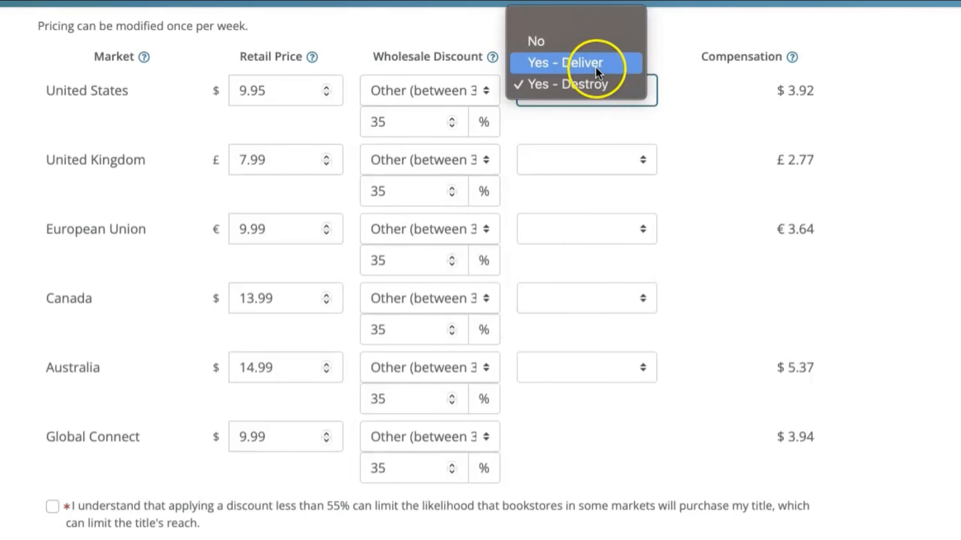
{"action": "left_click", "coordinate": [587, 85]}
{"action": "scroll", "coordinate": [104, 385], "scroll_direction": "down", "scroll_amount": 4}
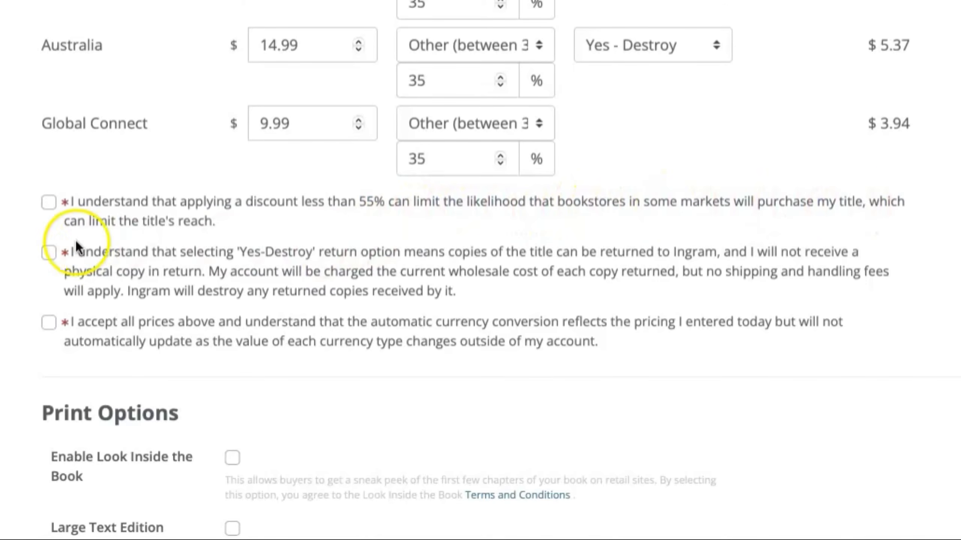
Step: Accept the three required acknowledgements on the discount below 55%, the Yes-Destroy returns and the automatically converted prices
{"action": "left_click", "coordinate": [47, 205]}
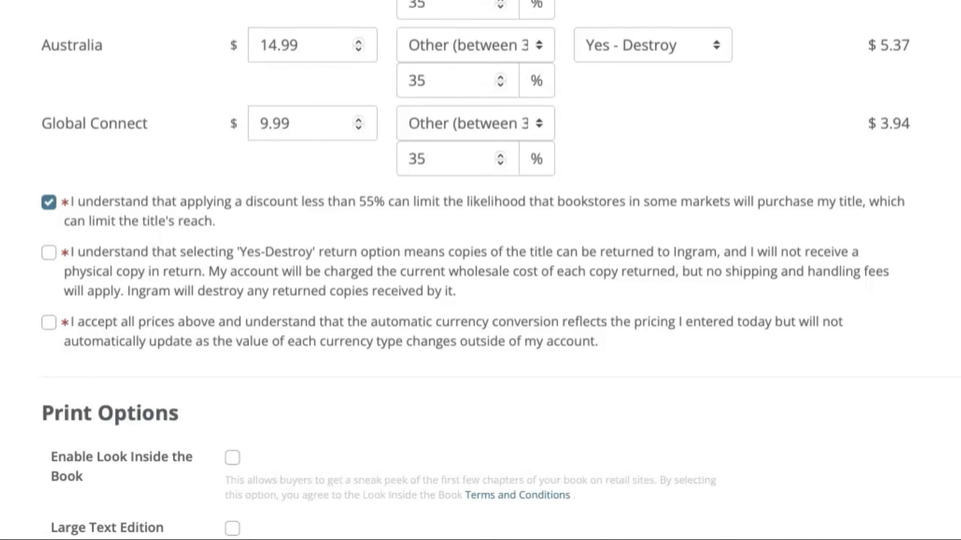
{"action": "scroll", "coordinate": [480, 270], "scroll_direction": "up", "scroll_amount": 1}
{"action": "scroll", "coordinate": [480, 271], "scroll_direction": "up", "scroll_amount": 5}
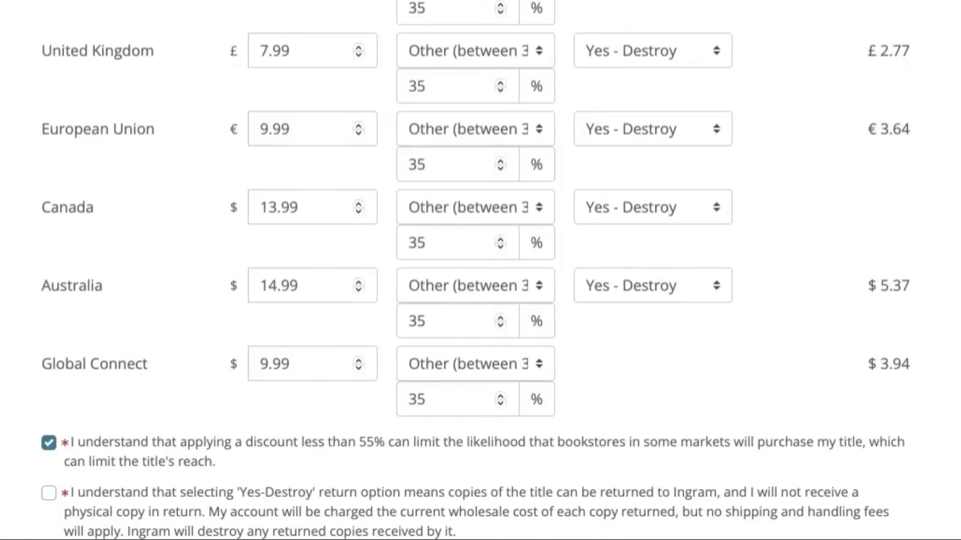
{"action": "scroll", "coordinate": [481, 270], "scroll_direction": "down", "scroll_amount": 2}
{"action": "scroll", "coordinate": [322, 302], "scroll_direction": "down", "scroll_amount": 2}
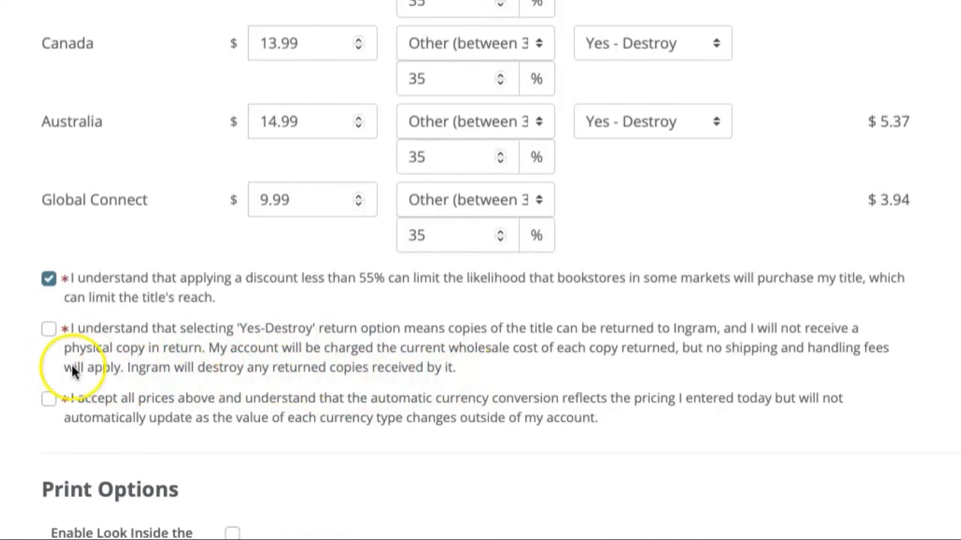
{"action": "left_click", "coordinate": [50, 331]}
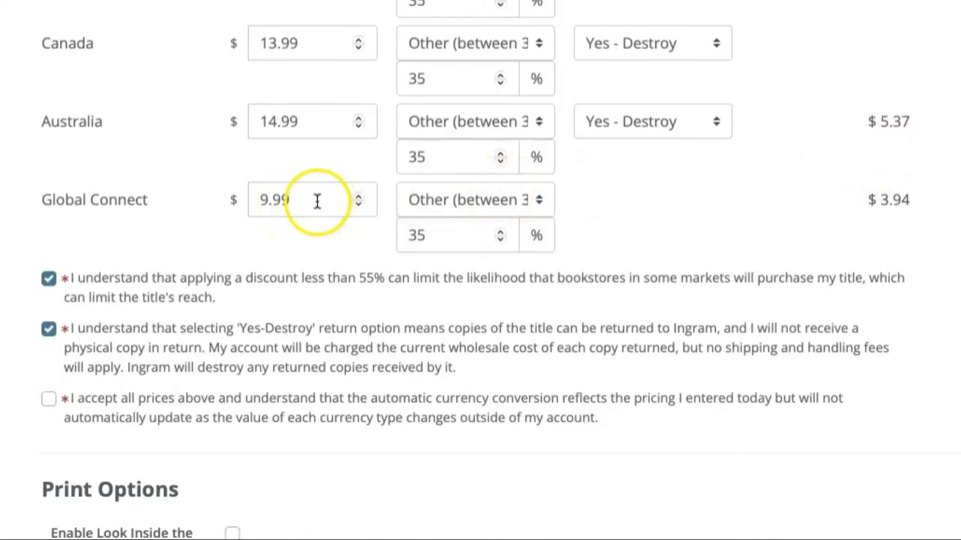
{"action": "left_click", "coordinate": [47, 403]}
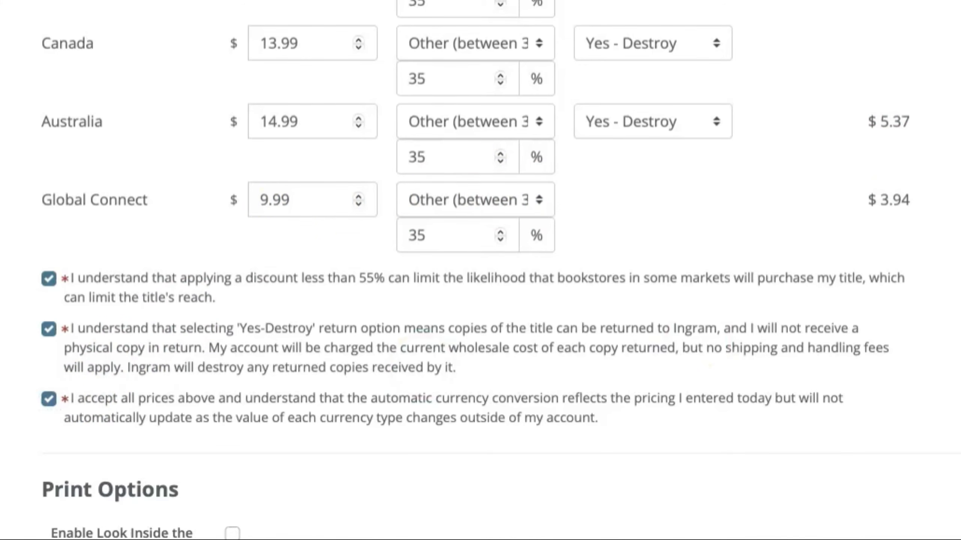
Step: Set the publication date to 06/22/2023 and continue to the print upload stage
{"action": "scroll", "coordinate": [480, 265], "scroll_direction": "down", "scroll_amount": 10}
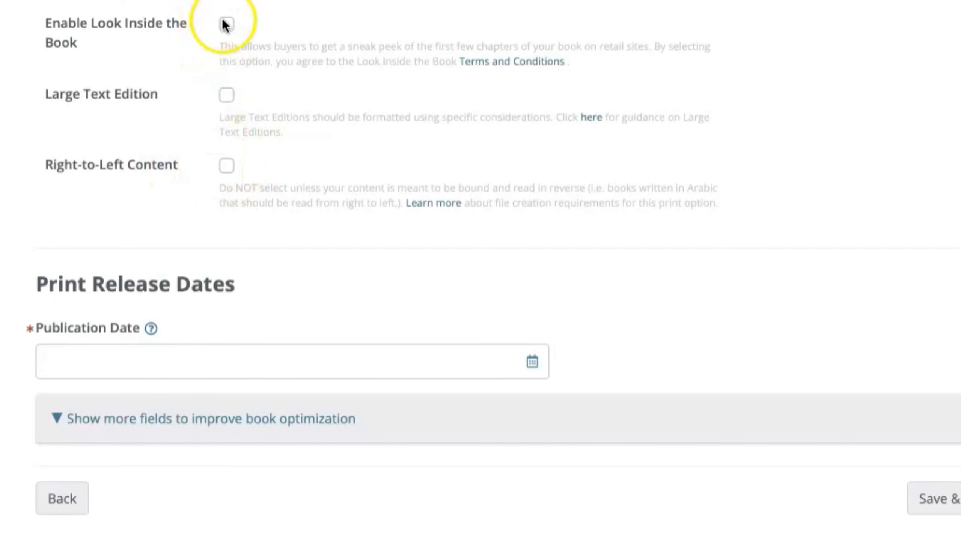
{"action": "scroll", "coordinate": [251, 5], "scroll_direction": "down", "scroll_amount": 1}
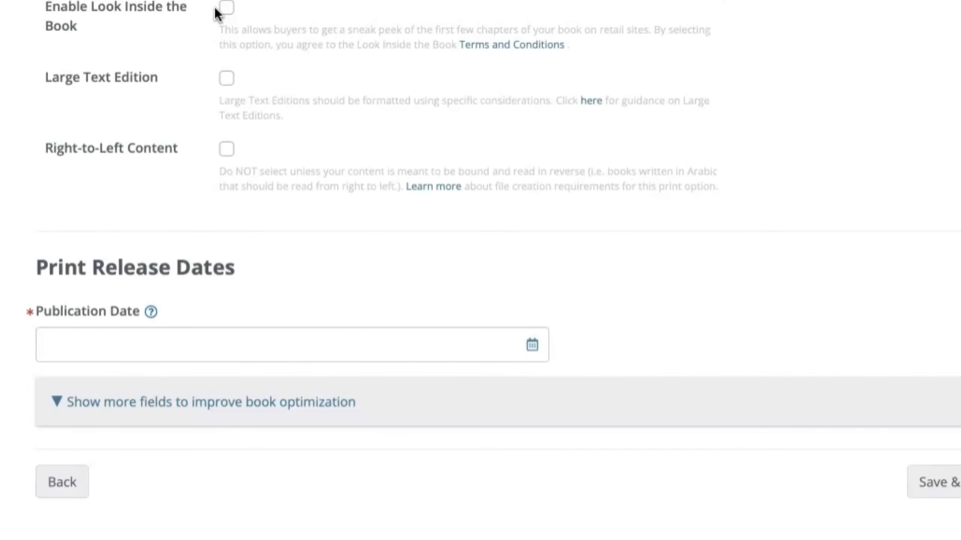
{"action": "left_click", "coordinate": [142, 332]}
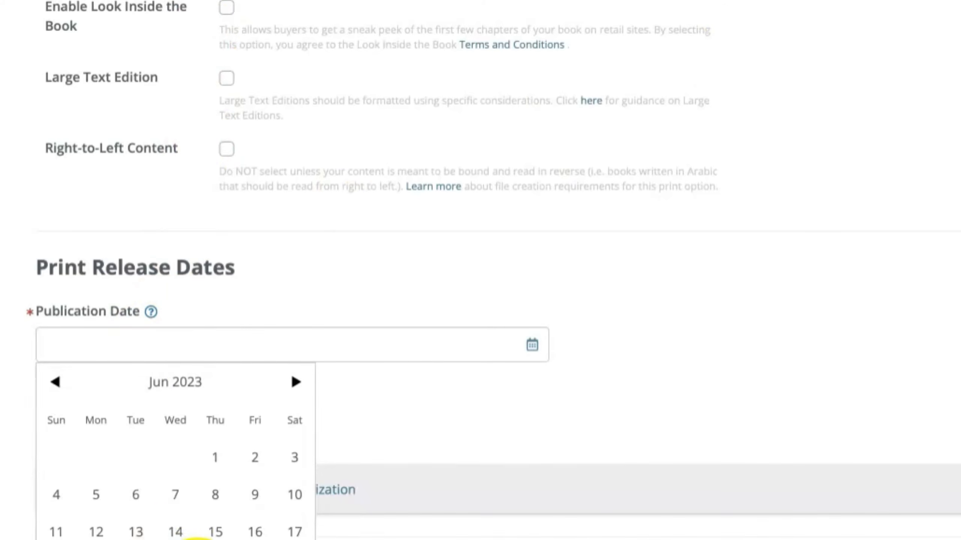
{"action": "left_click", "coordinate": [207, 539]}
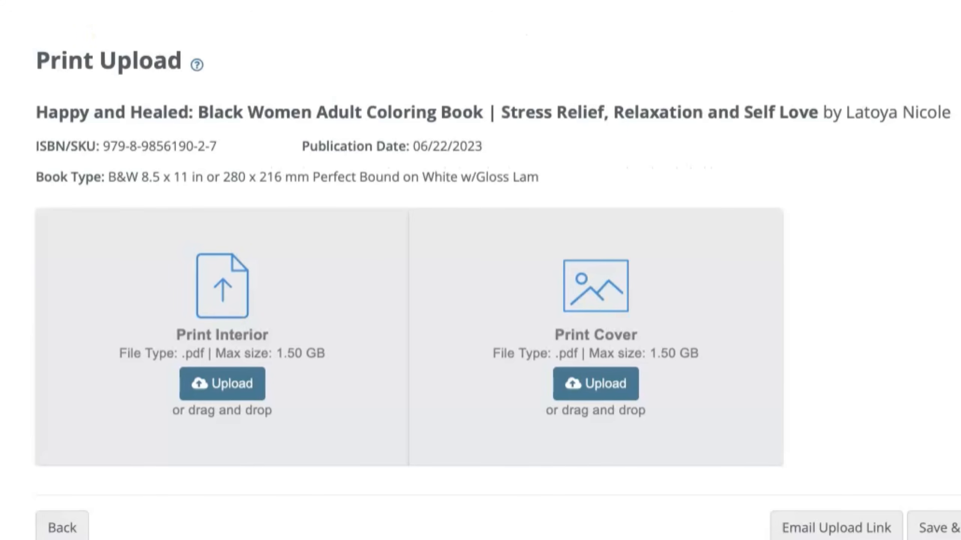
Step: Upload "Happy and Healed Coloring Book Interior1.pdf" as the print interior
{"action": "left_click", "coordinate": [607, 56]}
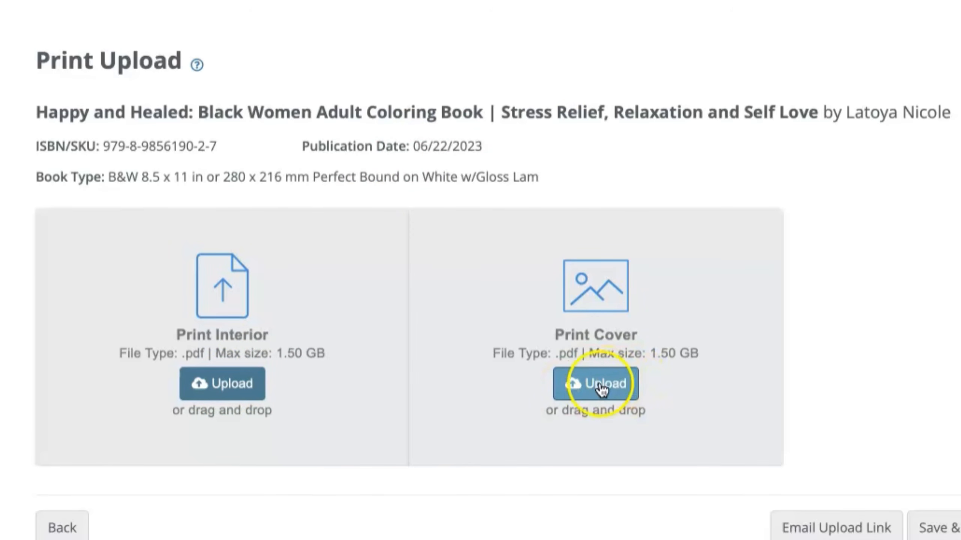
{"action": "left_click", "coordinate": [232, 390]}
{"action": "scroll", "coordinate": [514, 227], "scroll_direction": "down", "scroll_amount": 3}
{"action": "left_click", "coordinate": [515, 337]}
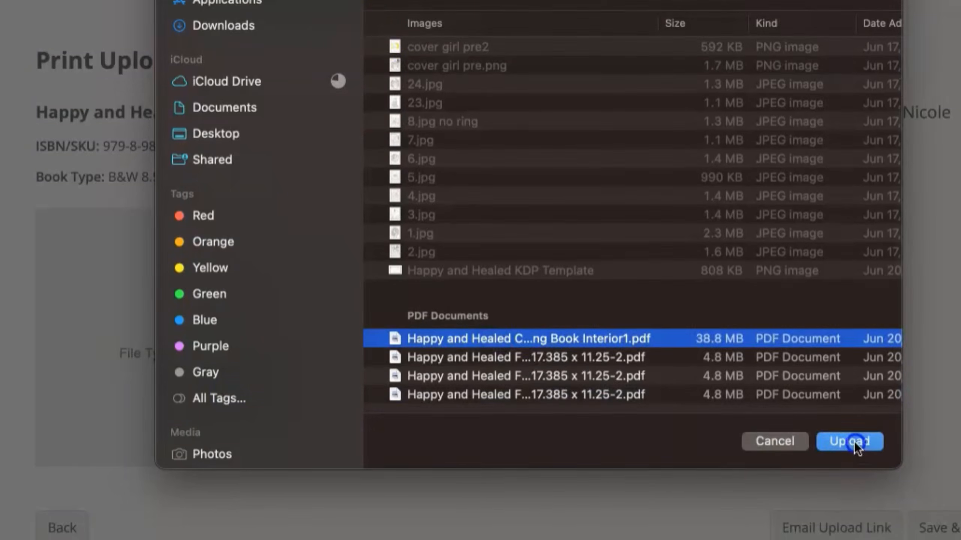
{"action": "left_click", "coordinate": [852, 442]}
Step: Upload "Happy and Healed Full Cover 17.385 x 11.25-2.pdf" as the print cover
{"action": "left_click", "coordinate": [597, 387]}
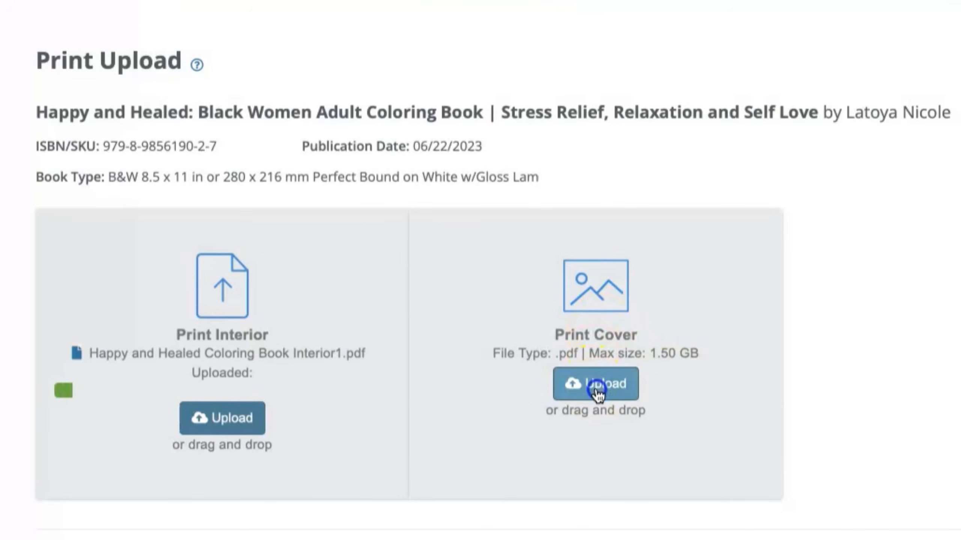
{"action": "scroll", "coordinate": [509, 397], "scroll_direction": "down", "scroll_amount": 3}
{"action": "left_click", "coordinate": [515, 395]}
{"action": "left_click", "coordinate": [862, 443]}
{"action": "left_click", "coordinate": [862, 444]}
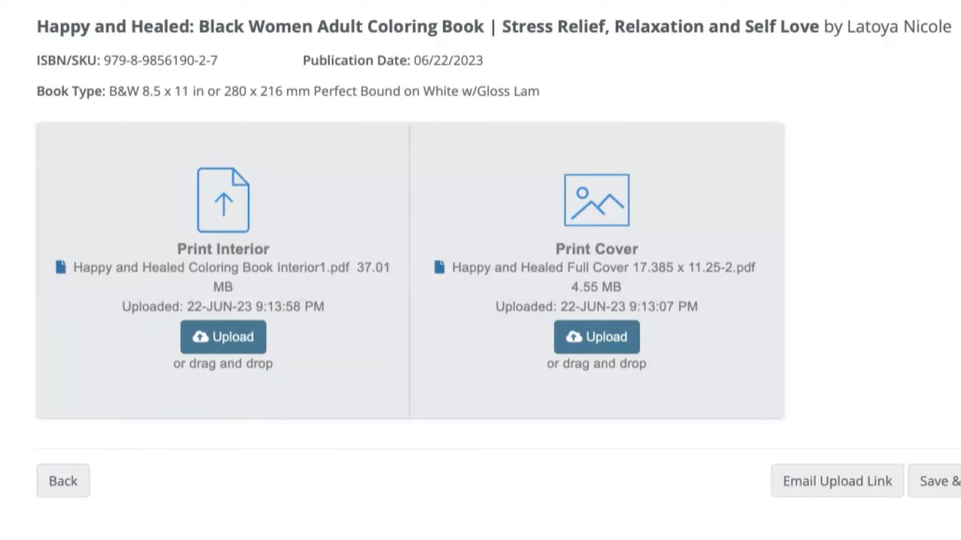
Step: Save the uploads and continue to the order summary, agree to its fee and final-selection terms, and submit the title
{"action": "left_click", "coordinate": [960, 481]}
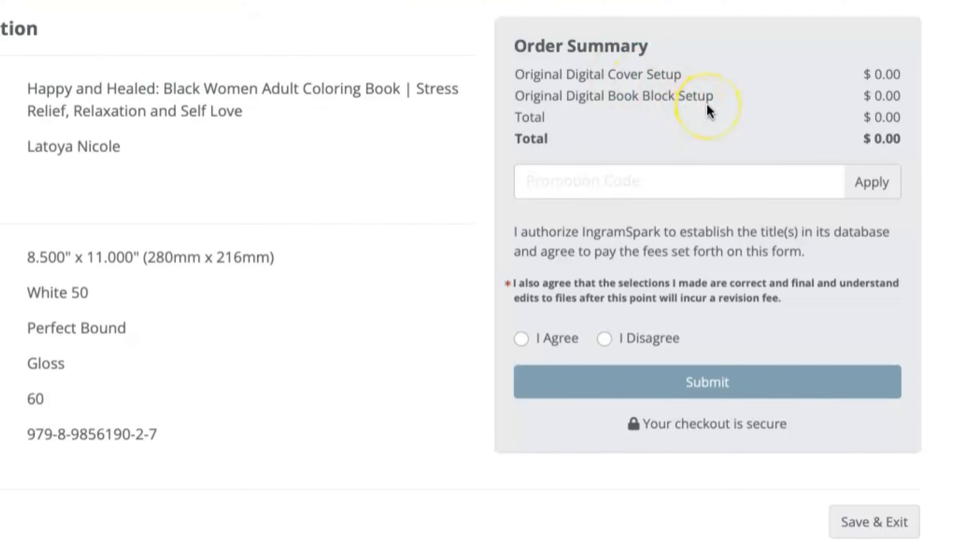
{"action": "left_click", "coordinate": [522, 339]}
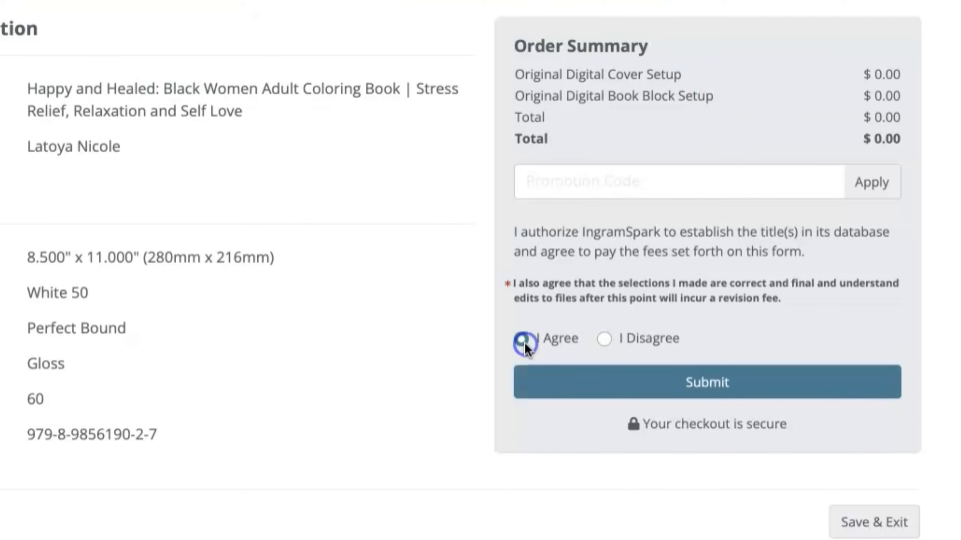
{"action": "left_click", "coordinate": [669, 382]}
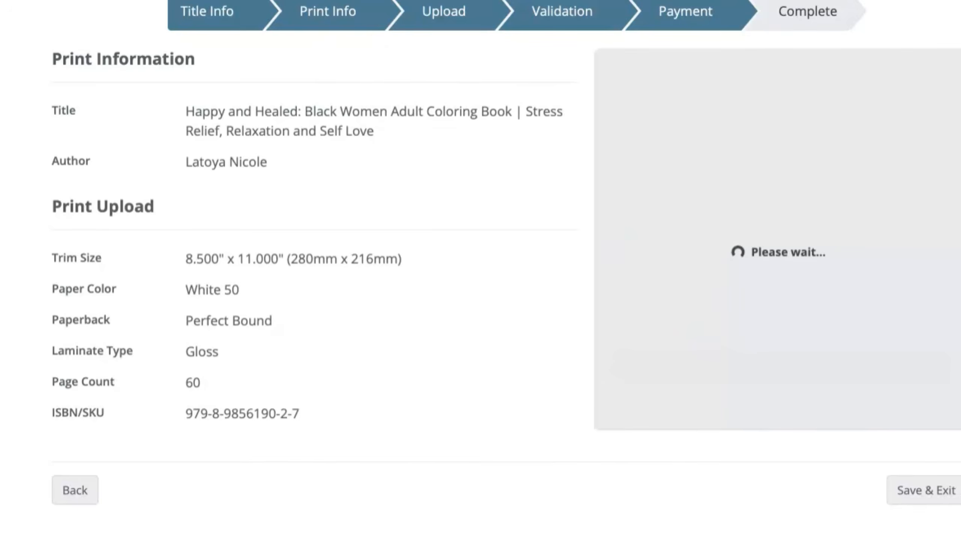